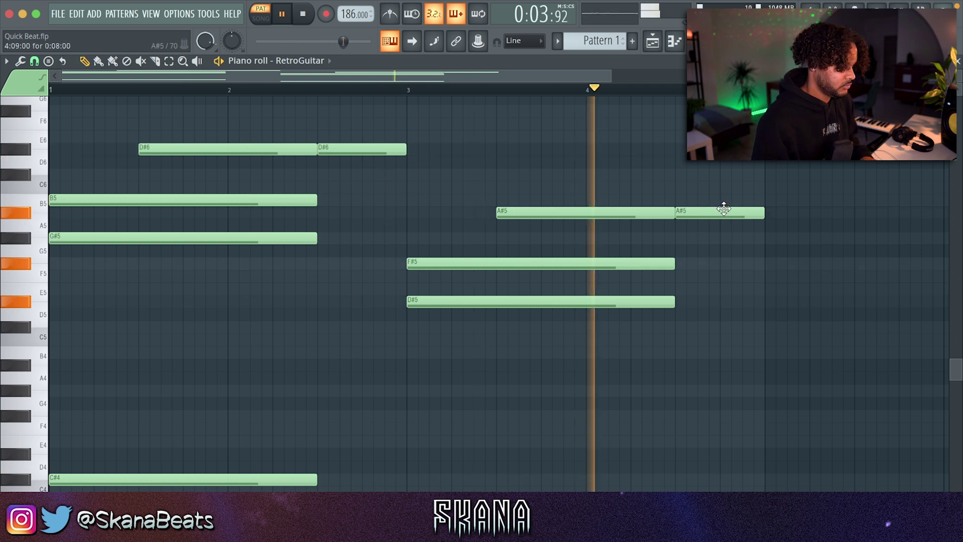
Step: Add a lower counter-melody beneath the RetroGuitar chords in bars 1–4, shortening its A#4 note to end where B4 begins
key(space)
key(r)
key(space)
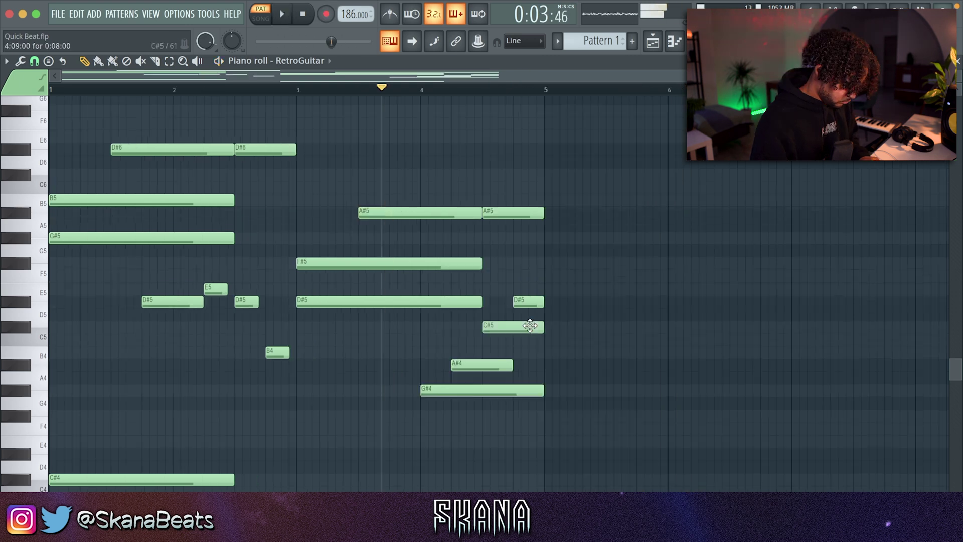
key(space)
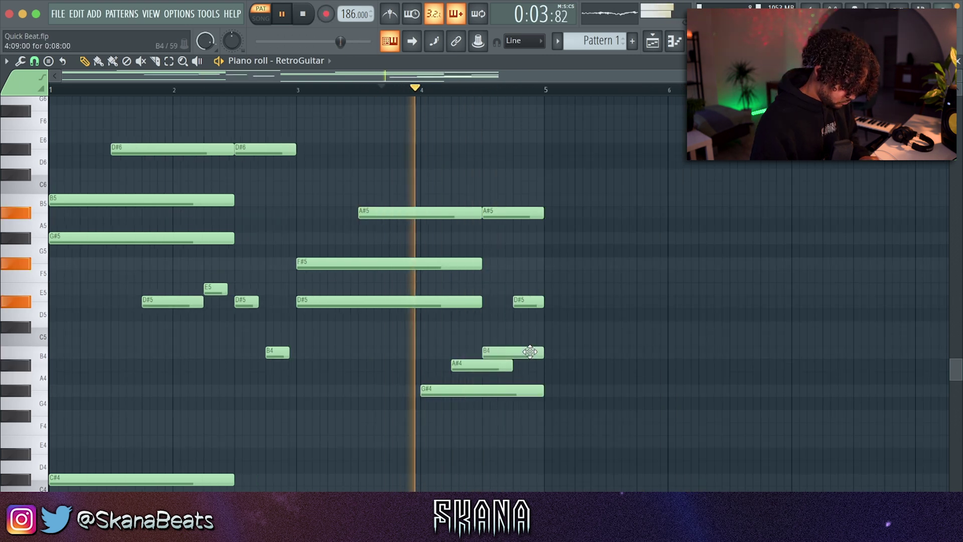
drag(511, 364, 481, 365)
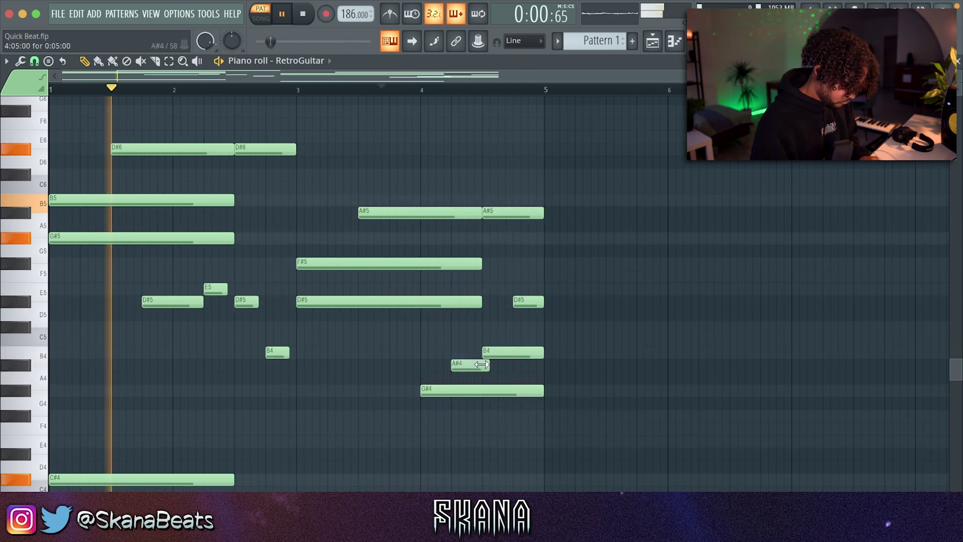
Step: Try the last counter-melody note of bar 4 at C#5, save the project, and return the note to D#5
key(space)
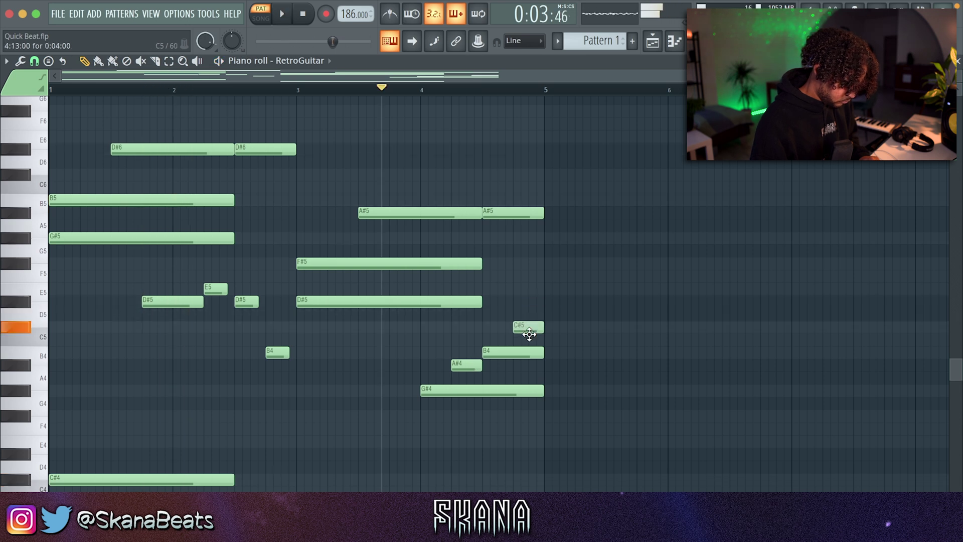
key(space)
key(ctrl+s)
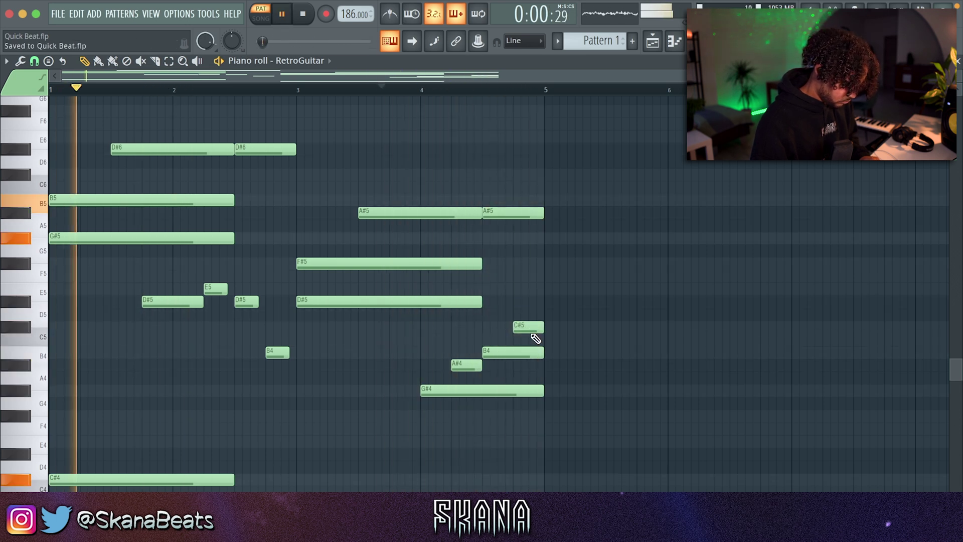
drag(532, 328, 525, 300)
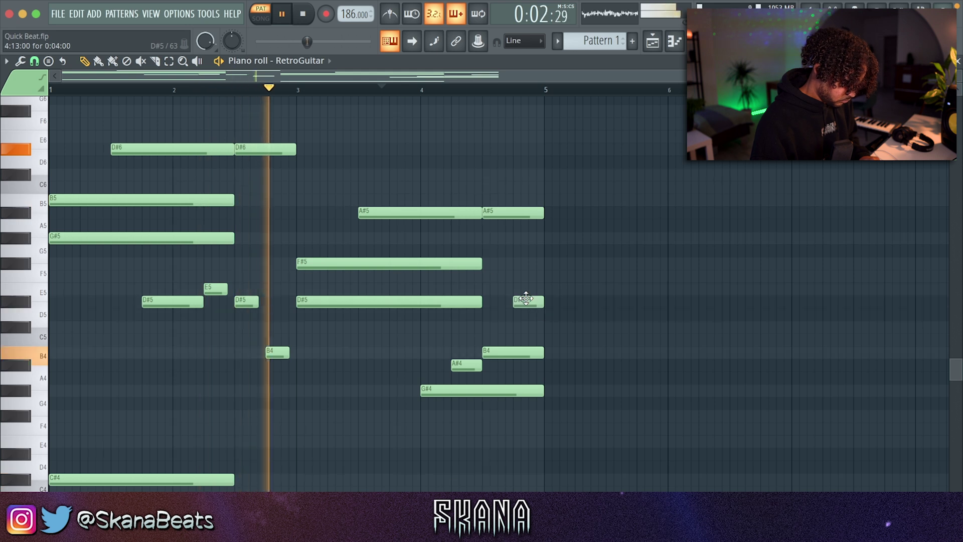
Step: Duplicate the four-bar RetroGuitar phrase into bars 5–8 and save the project
ctrl+scroll(541, 280, up, 2)
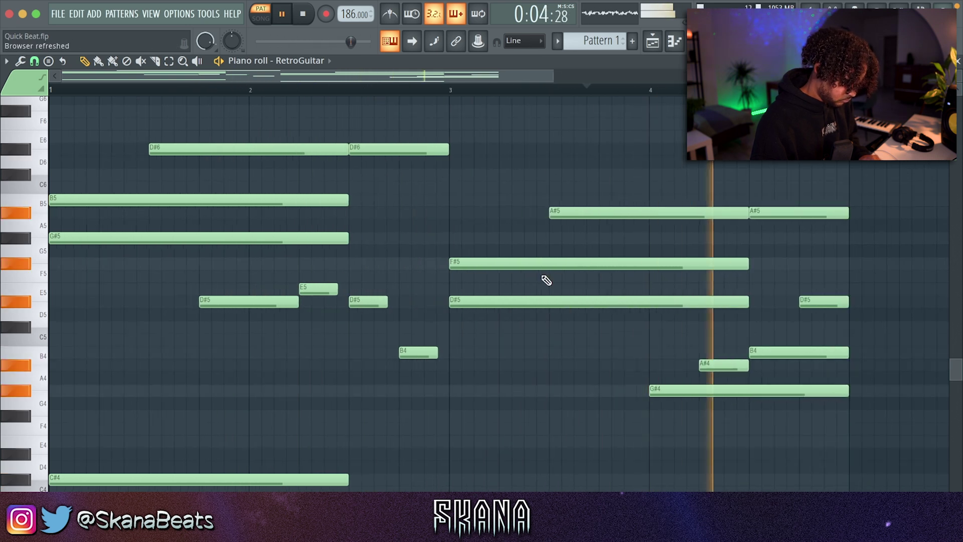
ctrl+scroll(547, 280, down, 2)
key(ctrl+b)
key(ctrl+d)
key(ctrl+s)
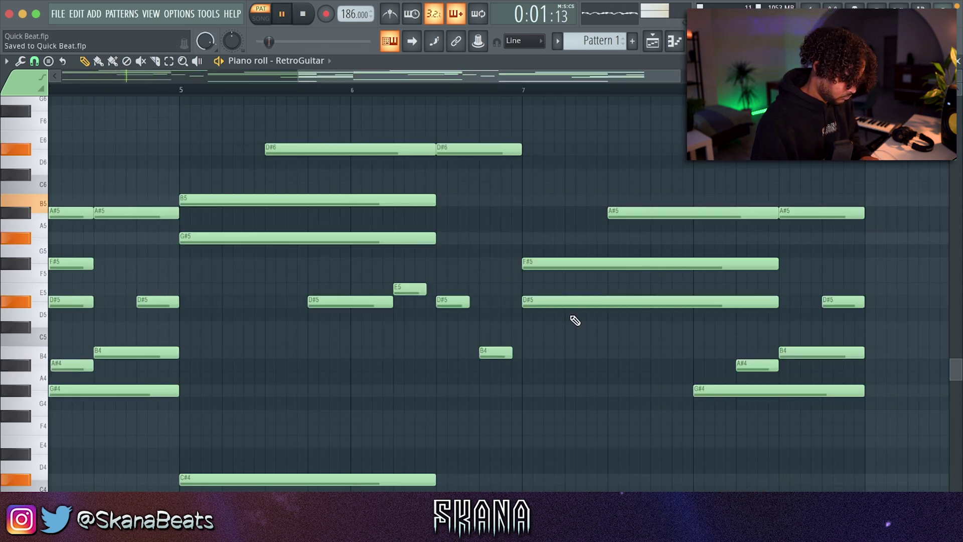
Step: Delete the G#4, A#4, B4 and D#5 counter-melody notes in bar 4 of the first phrase
ctrl+scroll(453, 365, down, 2)
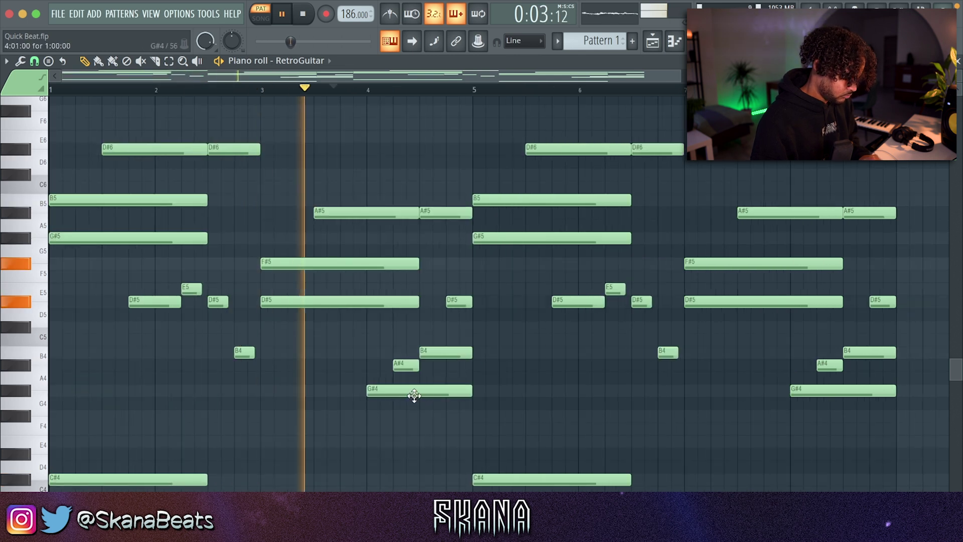
right_click(441, 390)
right_click(411, 365)
right_click(446, 352)
right_click(458, 302)
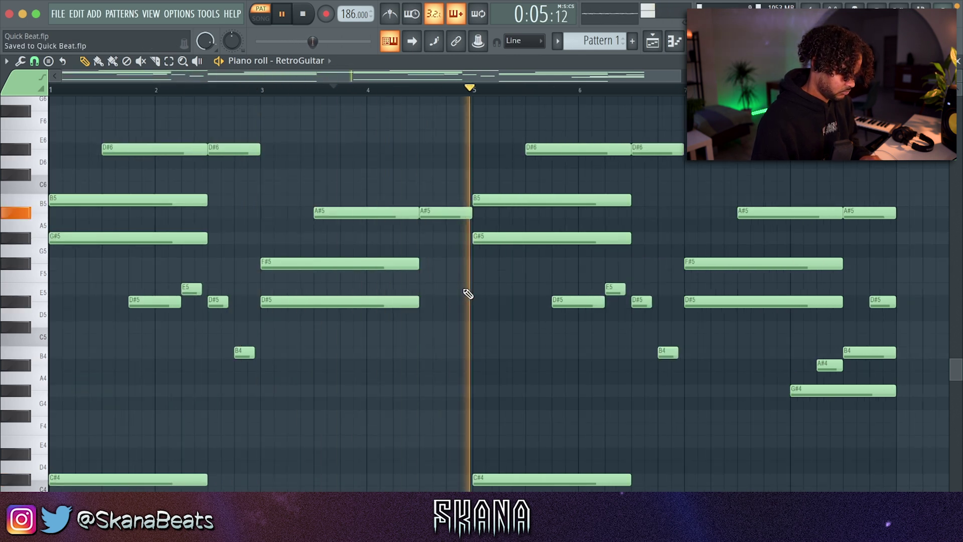
ctrl+scroll(464, 290, up, 2)
ctrl+scroll(462, 287, down, 2)
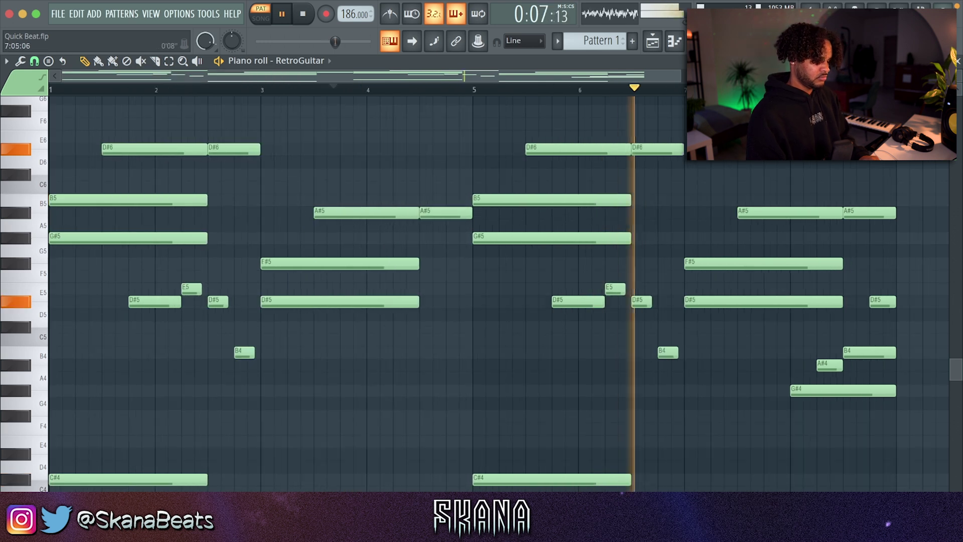
Step: Add the Clap - Alien sample as a new channel and place a hit on its ninth step
key(F6)
key(alt+F8)
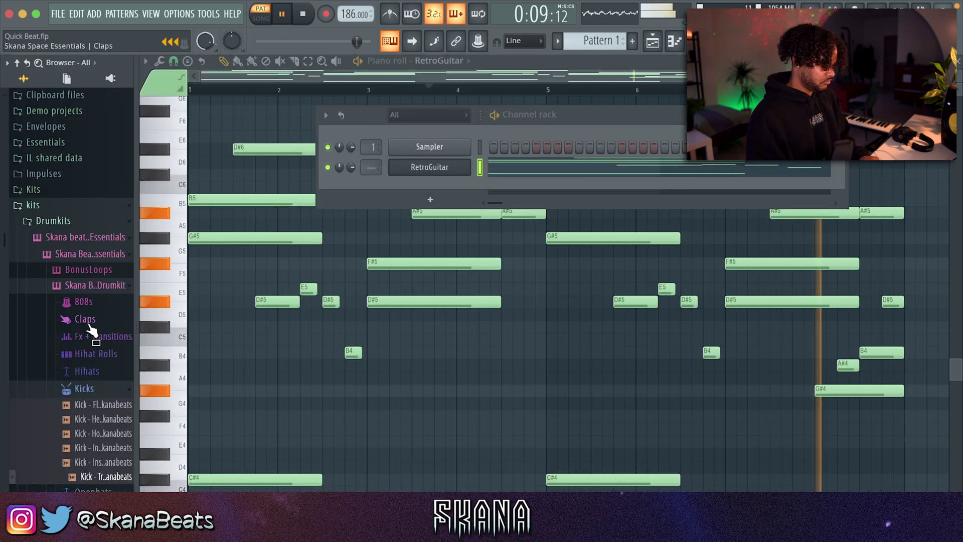
click(87, 320)
drag(103, 335, 419, 187)
click(579, 187)
Step: Convert the clap to piano roll notes, with one full-velocity C5 hit midway through each of bars 1–8
right_click(464, 187)
key(Escape)
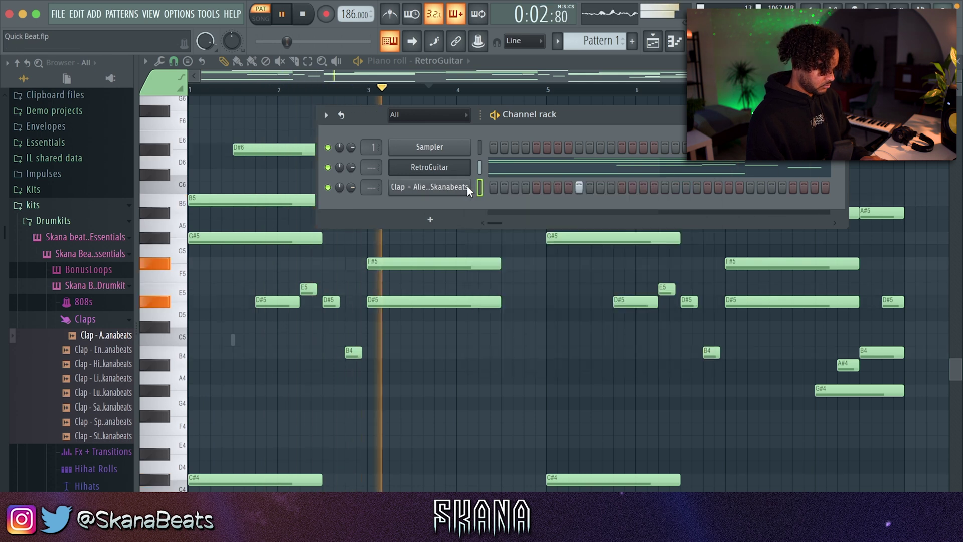
click(467, 186)
click(564, 143)
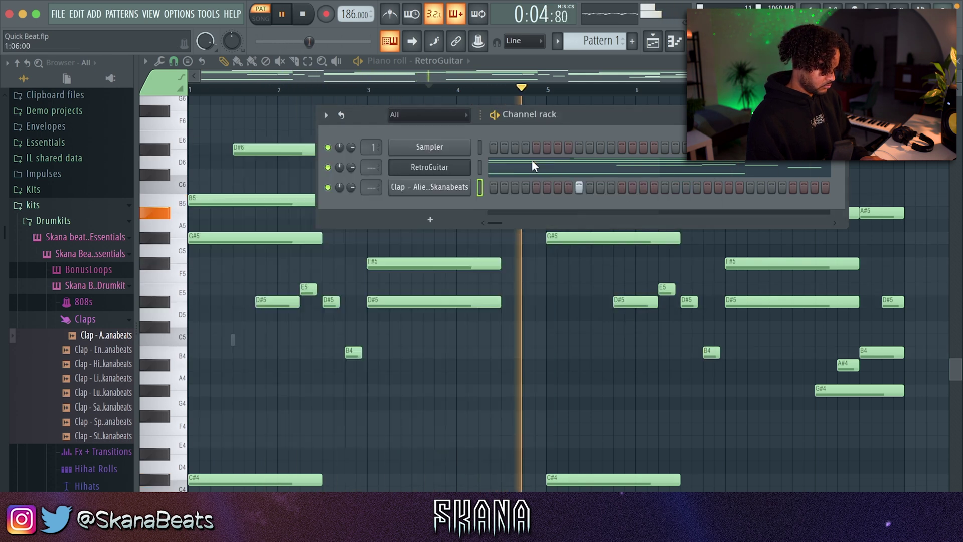
right_click(475, 188)
click(489, 190)
drag(296, 258, 206, 421)
drag(248, 452, 330, 82)
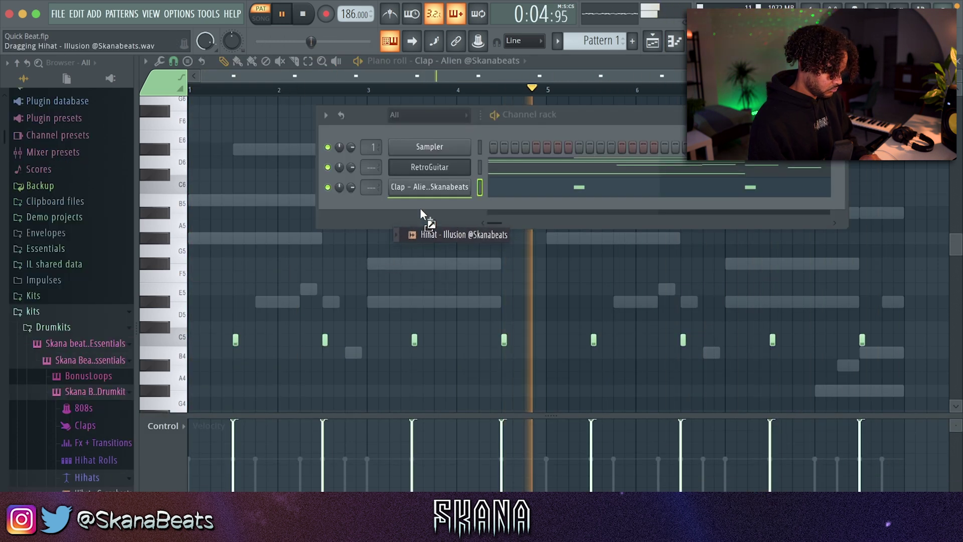
Step: Add a hi-hat channel from Hihat - Illusion, filled every two steps, and try Hihat - Love in its place
drag(420, 208, 420, 209)
right_click(420, 210)
click(614, 250)
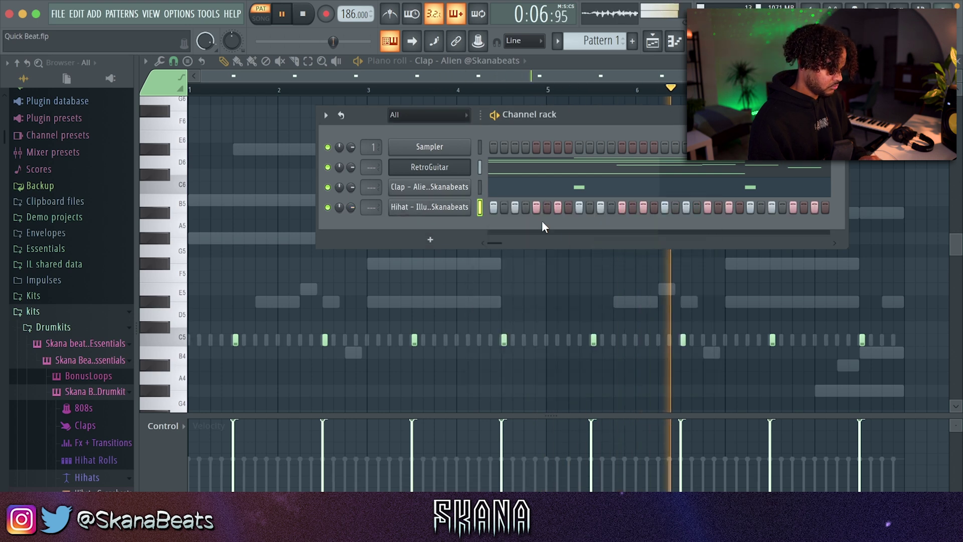
key(alt+Right)
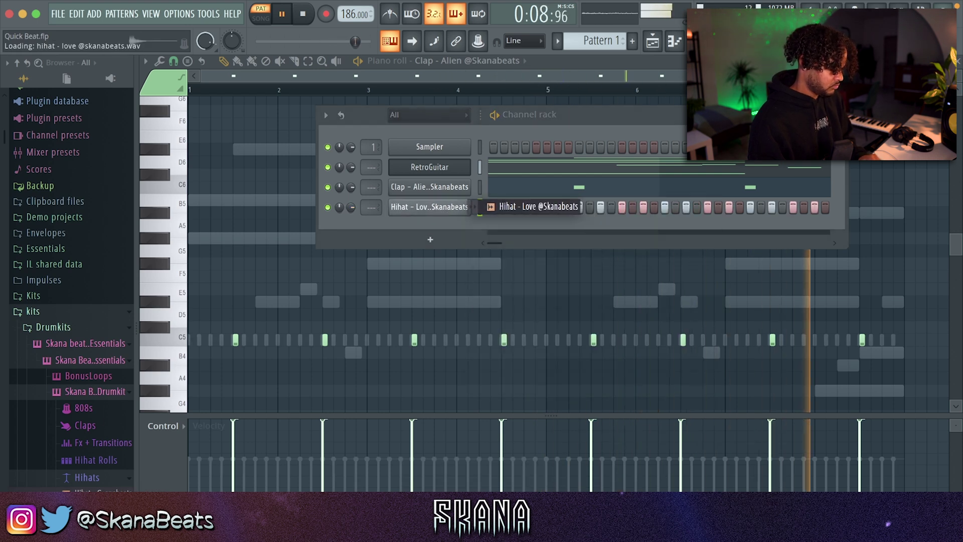
Step: Audition the 808 samples, add 808 - Skana as a new channel, and set it to cut itself
click(81, 408)
click(92, 468)
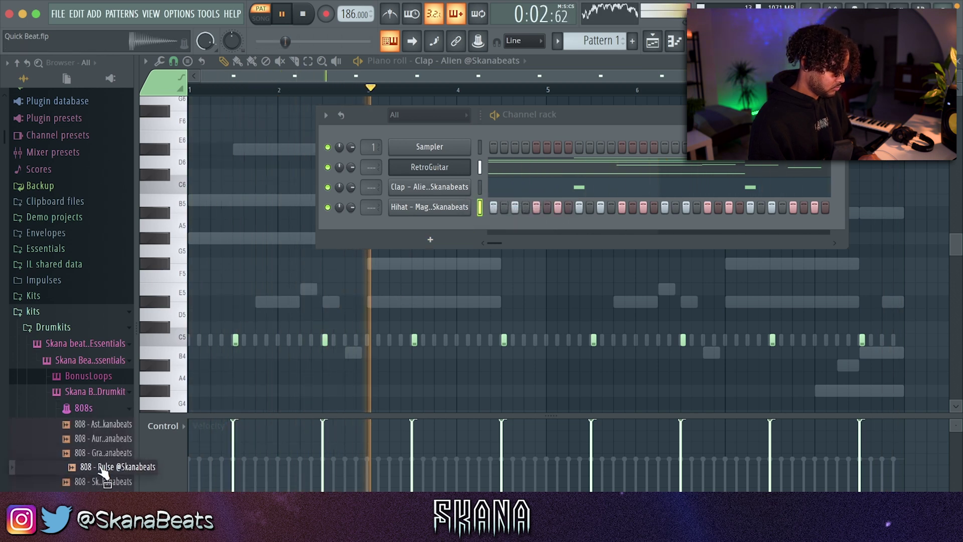
click(103, 482)
drag(103, 481, 406, 234)
right_click(407, 232)
click(501, 314)
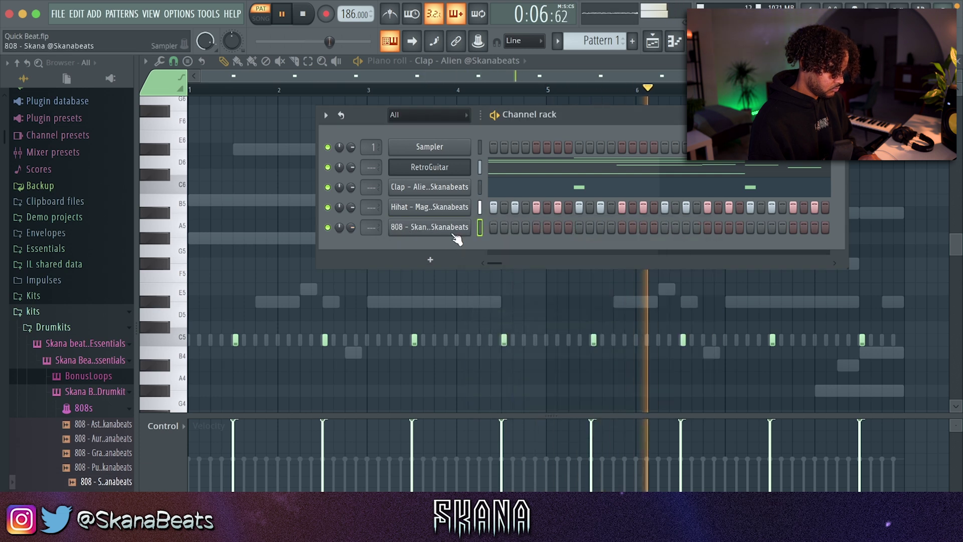
Step: Enable and shape the 808 channel's volume envelope with 0% attack time
click(456, 239)
click(276, 205)
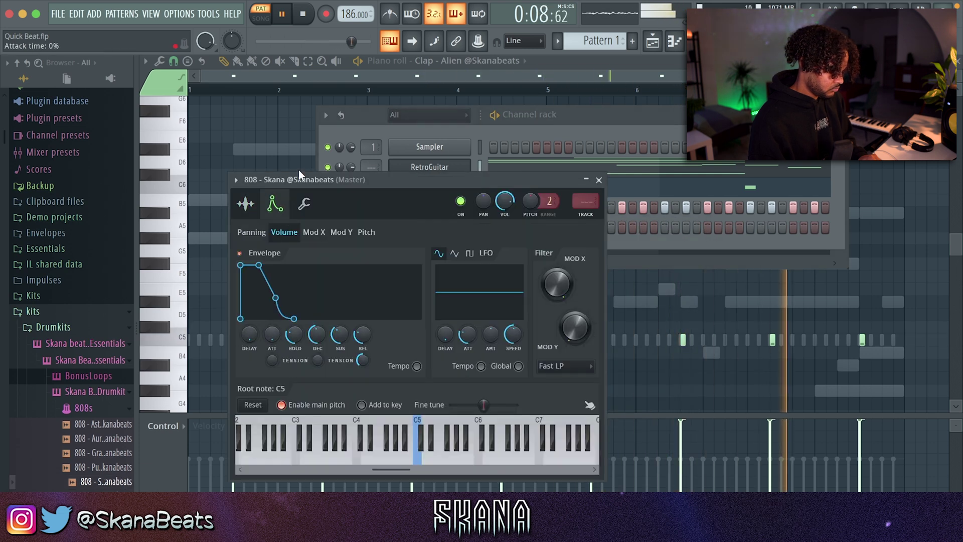
drag(317, 335, 362, 351)
click(600, 180)
Step: Draw three G#5 notes in bars 1–2 and three D#5 notes in bar 3 for the 808, joined legato
right_click(461, 229)
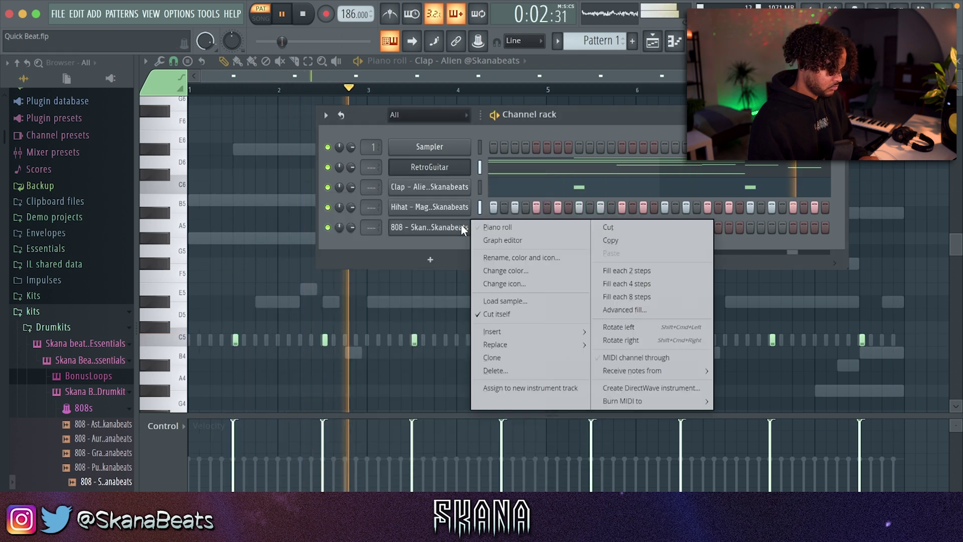
click(495, 227)
key(space)
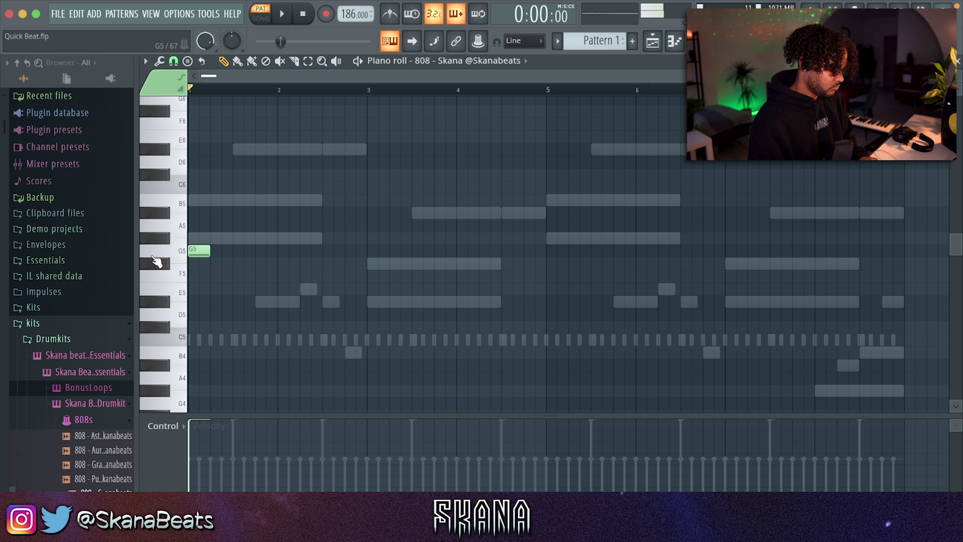
key(space)
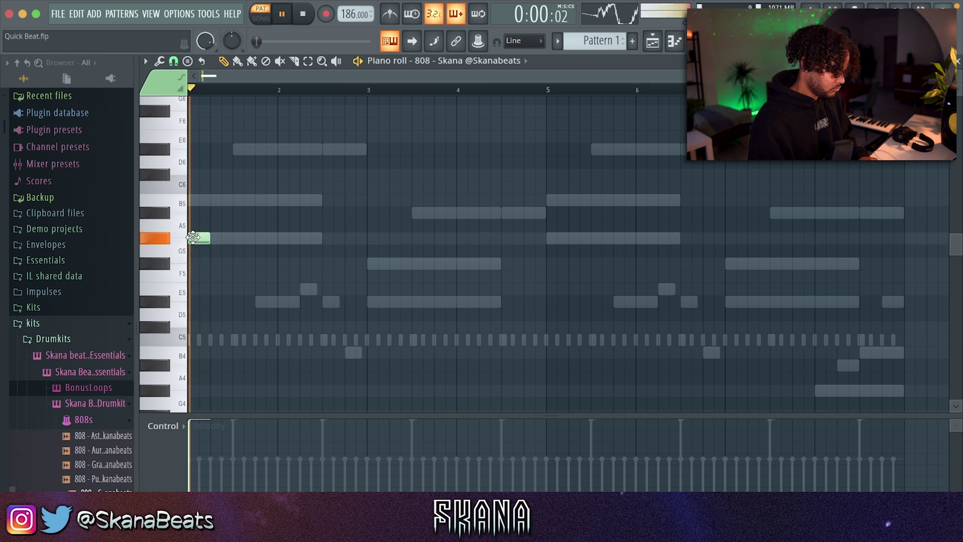
drag(230, 243, 224, 243)
click(301, 241)
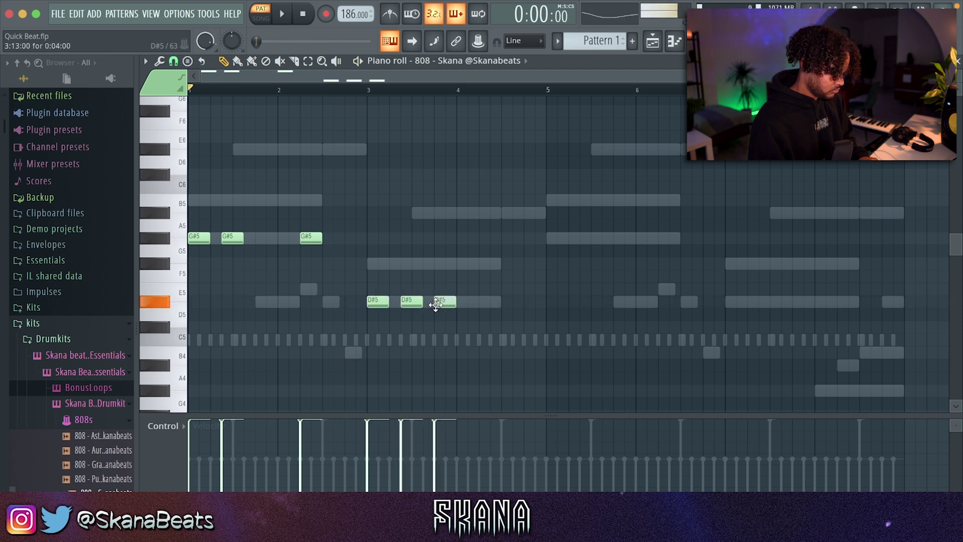
key(ctrl+l)
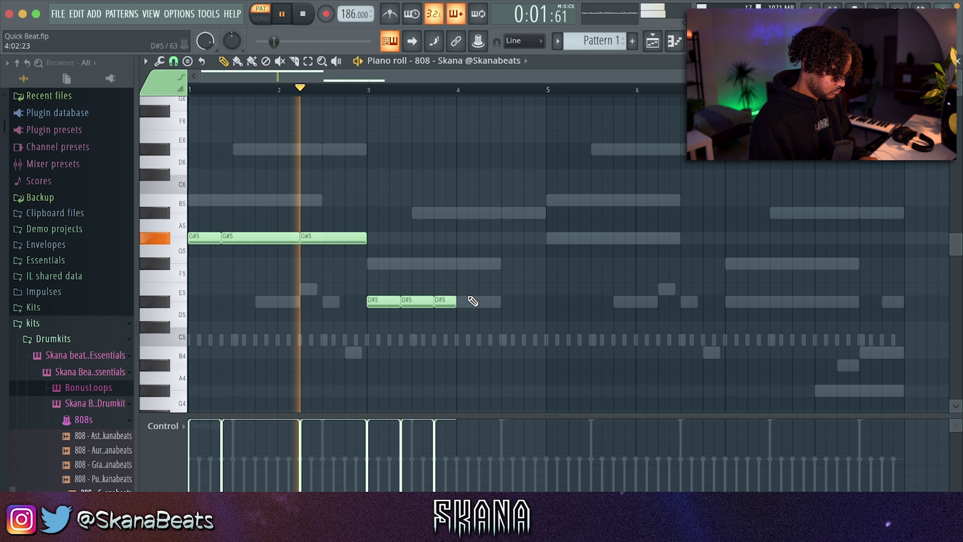
Step: Extend the last 808 D#5 note to the end of bar 4, duplicate the bassline into bars 5–8, and save
drag(455, 301, 545, 302)
key(ctrl+b)
key(ctrl+d)
key(ctrl+s)
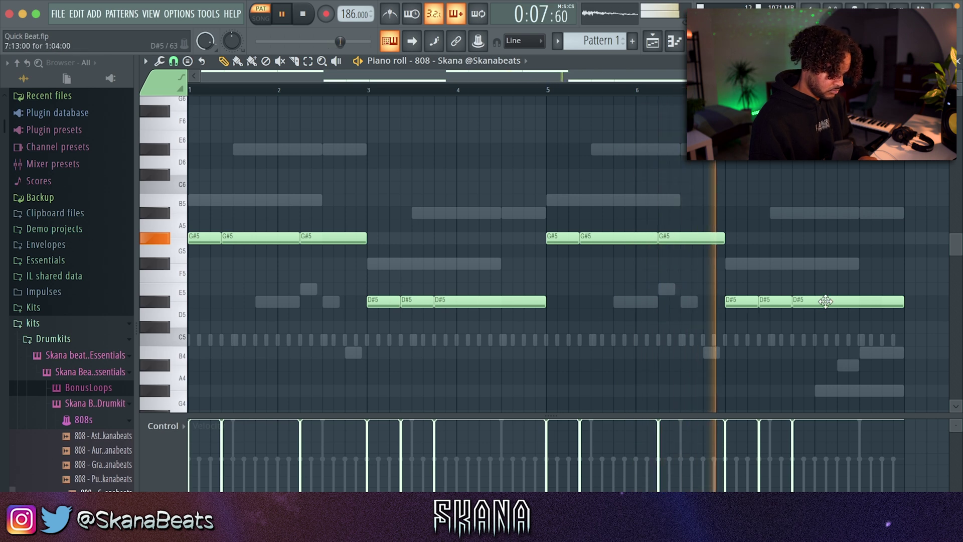
Step: Rework the 808's D#5 notes in bars 7–8 into four joined notes ending with bar 8, and collapse the velocity lane
mouse_move(848, 306)
mouse_down()
mouse_move(866, 284)
mouse_move(859, 303)
mouse_up()
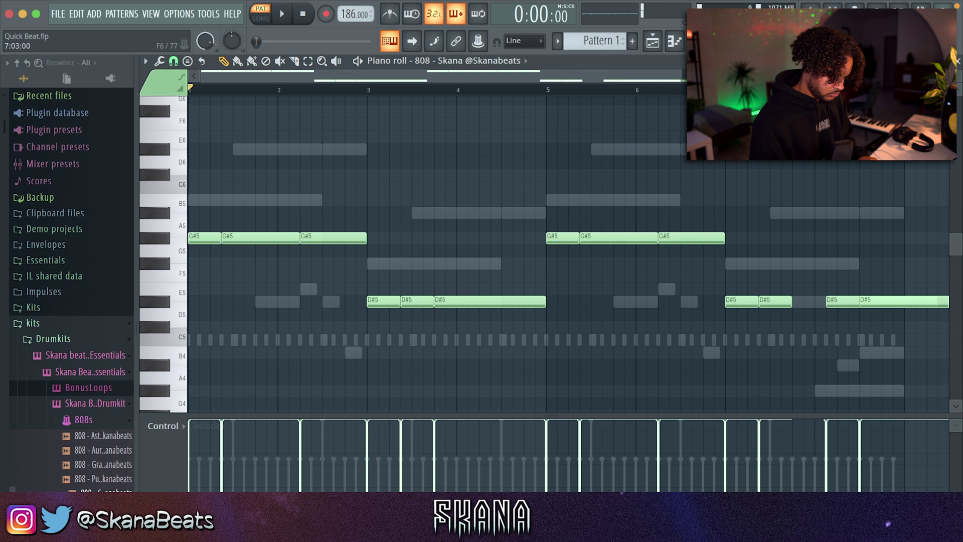
scroll(739, 198, down, 2)
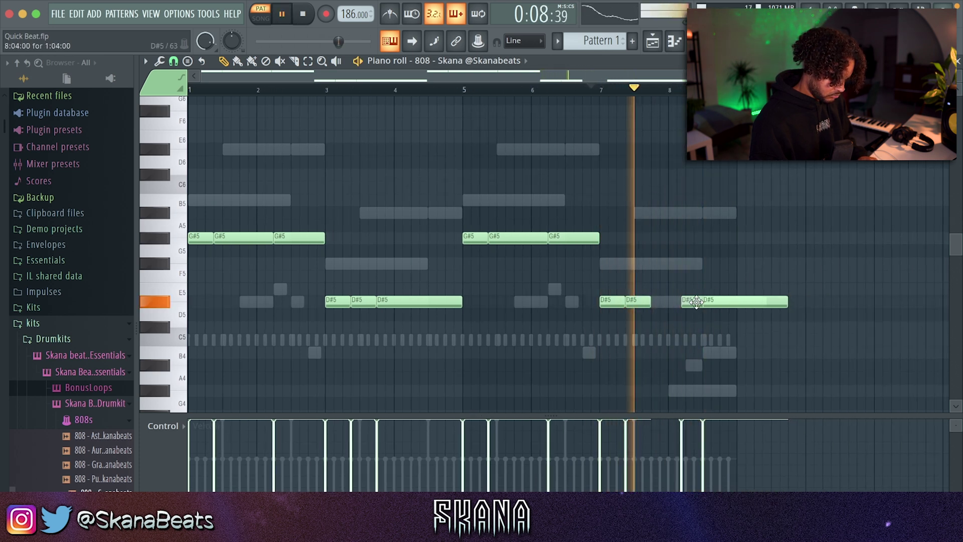
drag(692, 301, 752, 288)
right_click(762, 288)
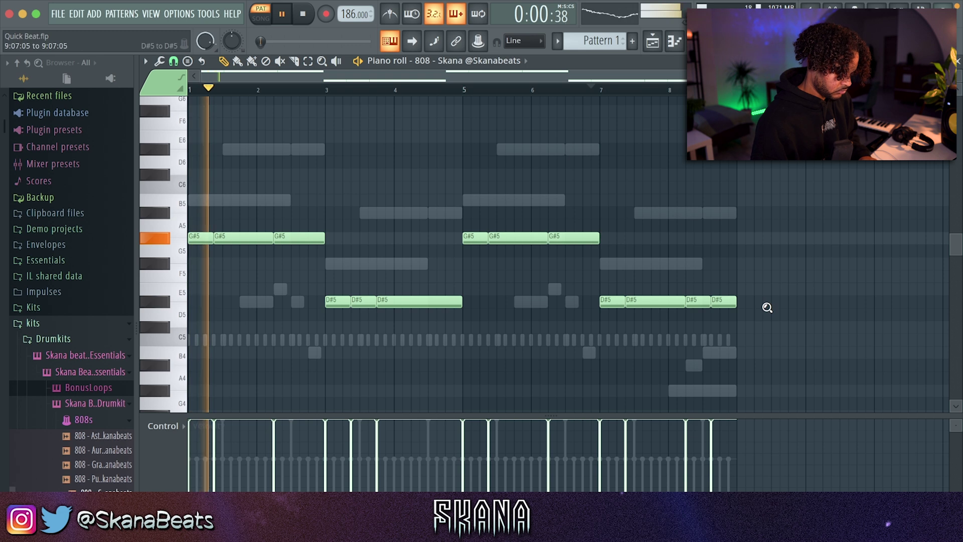
scroll(766, 305, up, 2)
drag(673, 415, 673, 492)
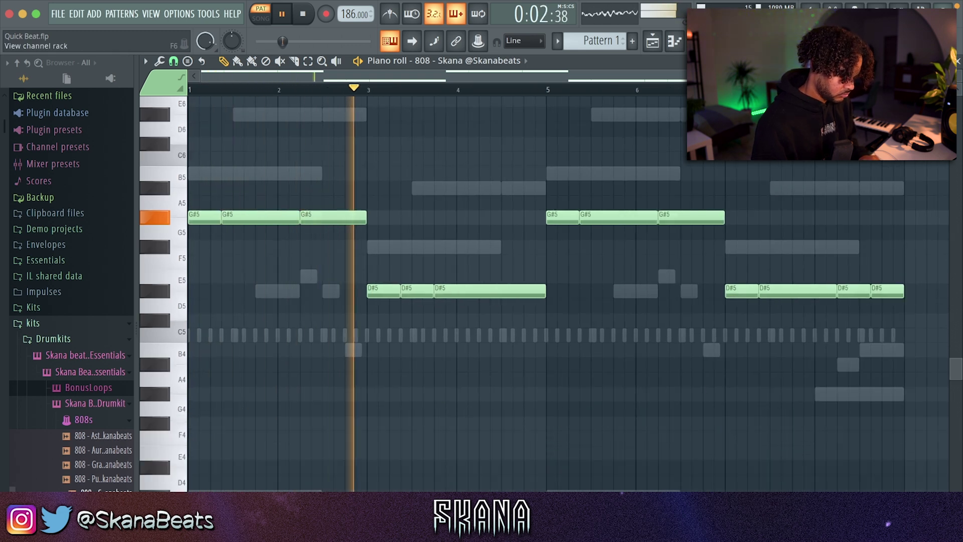
Step: Load the FLEX preset Synpluck Crystal from the Mobile Synth Pluck pack for the melody after auditioning Synpluck Dual
click(674, 41)
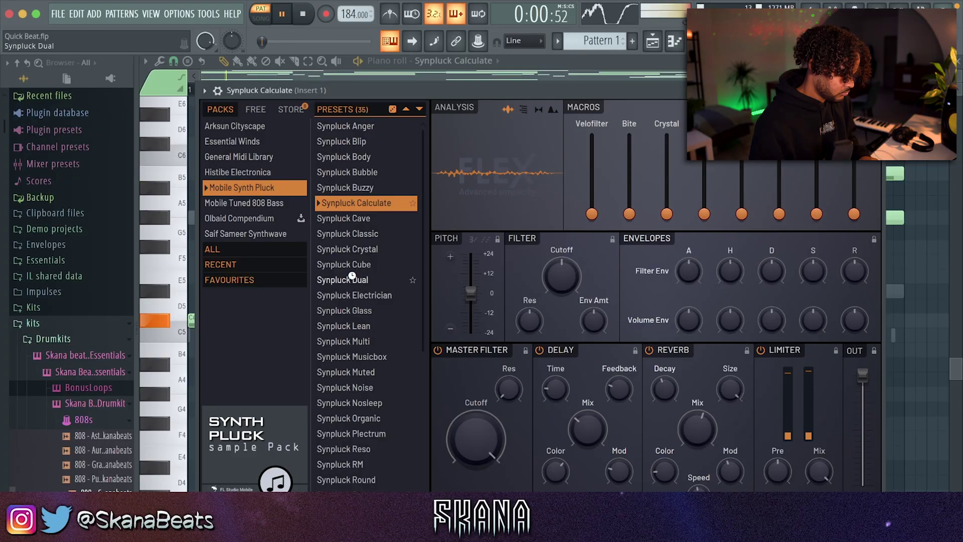
click(351, 279)
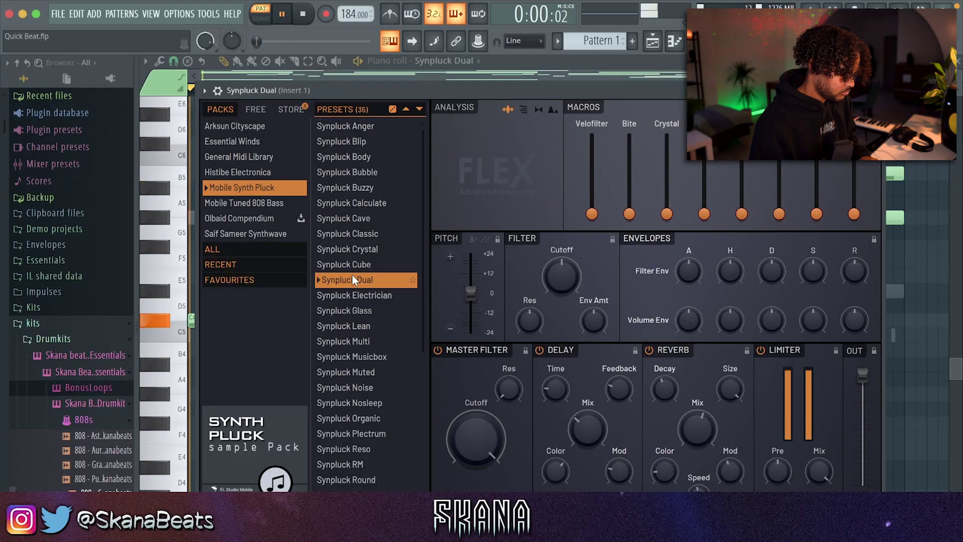
click(369, 254)
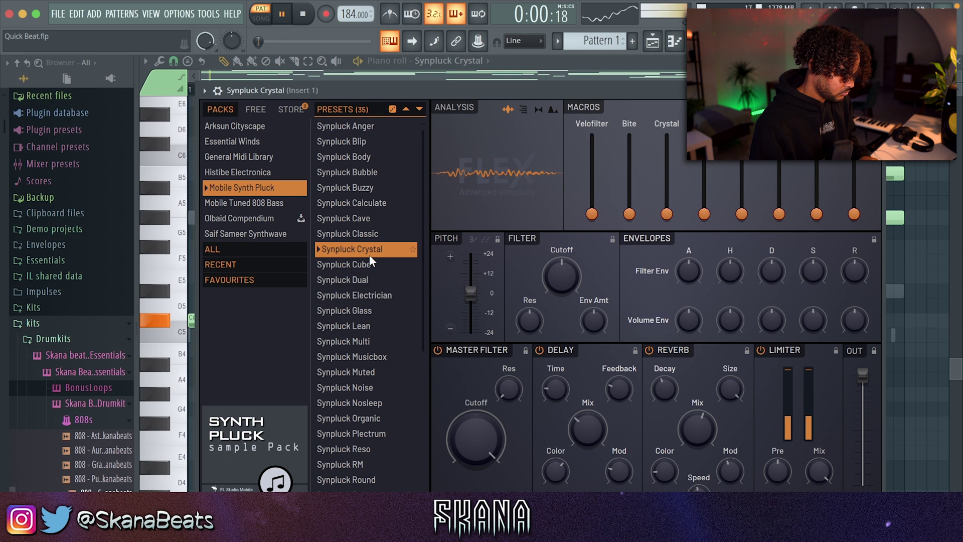
key(Escape)
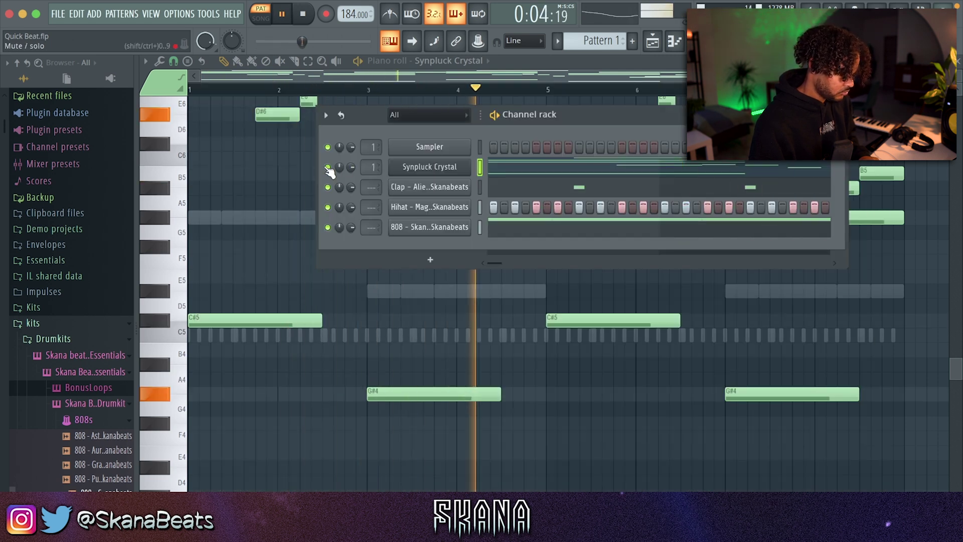
Step: Solo the Synpluck Crystal channel and open the mixer at its Insert 1 track
right_click(329, 170)
click(337, 179)
drag(631, 117, 570, 120)
click(697, 40)
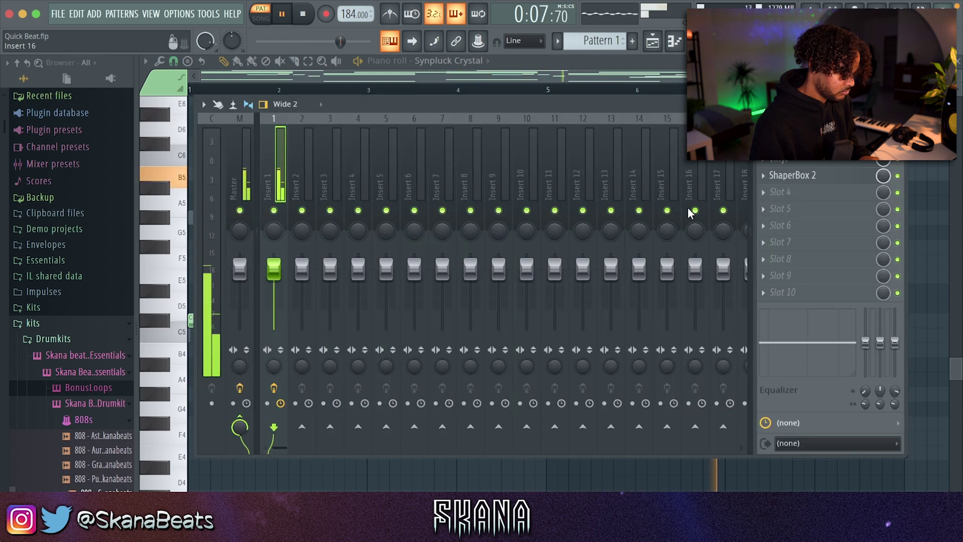
Step: Add ValhallaVintageVerb to Insert 1 with a 49.2% mix, Chorus Space mode and an 820 Hz low cut
click(794, 215)
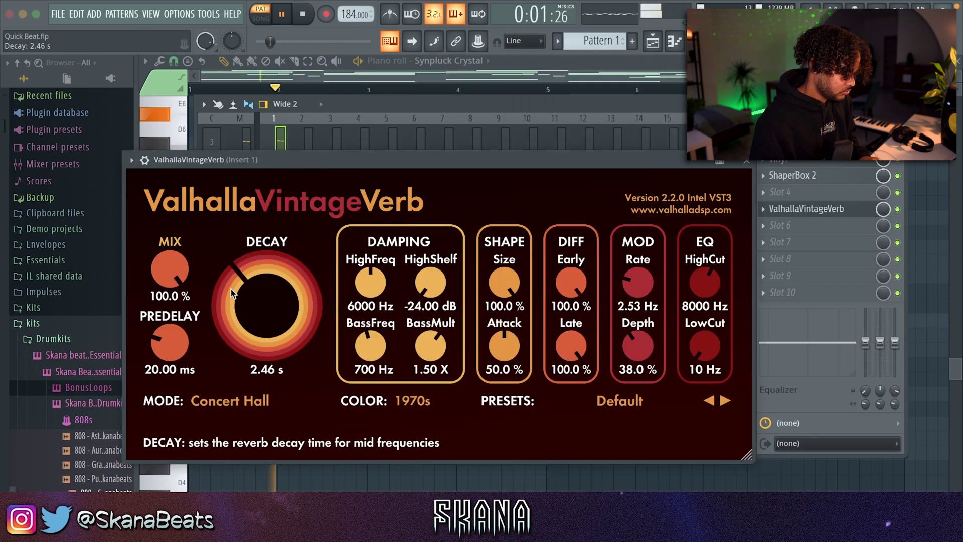
drag(169, 273, 170, 356)
click(233, 401)
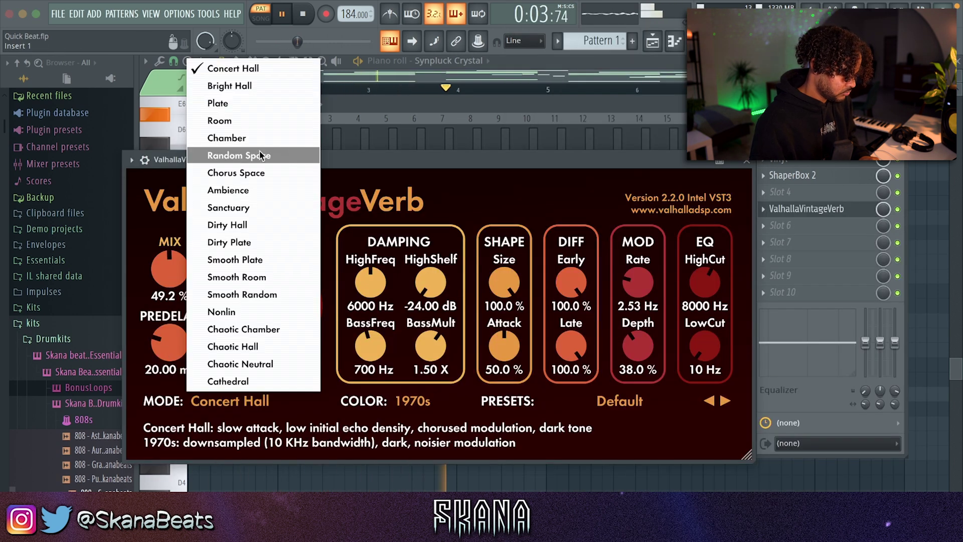
click(255, 172)
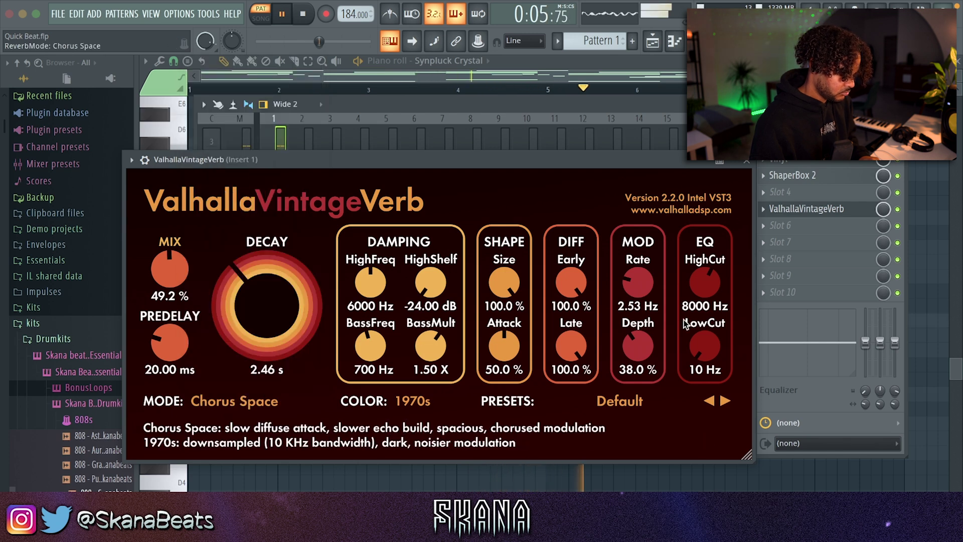
drag(699, 341, 711, 249)
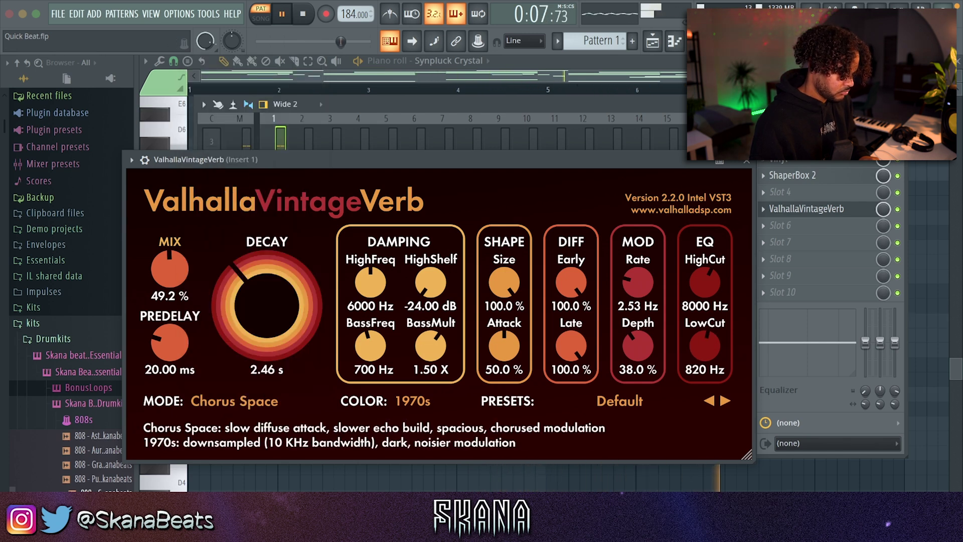
key(Escape)
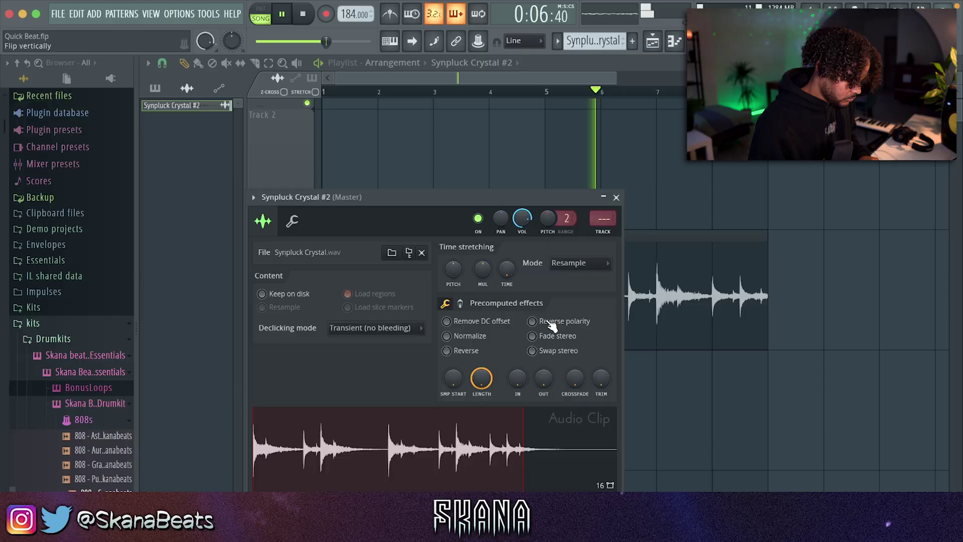
Step: Set the Synpluck Crystal #2 audio clip to Stretch mode with Generic (bleeding) declicking, and reverse it
click(581, 263)
click(564, 300)
click(359, 327)
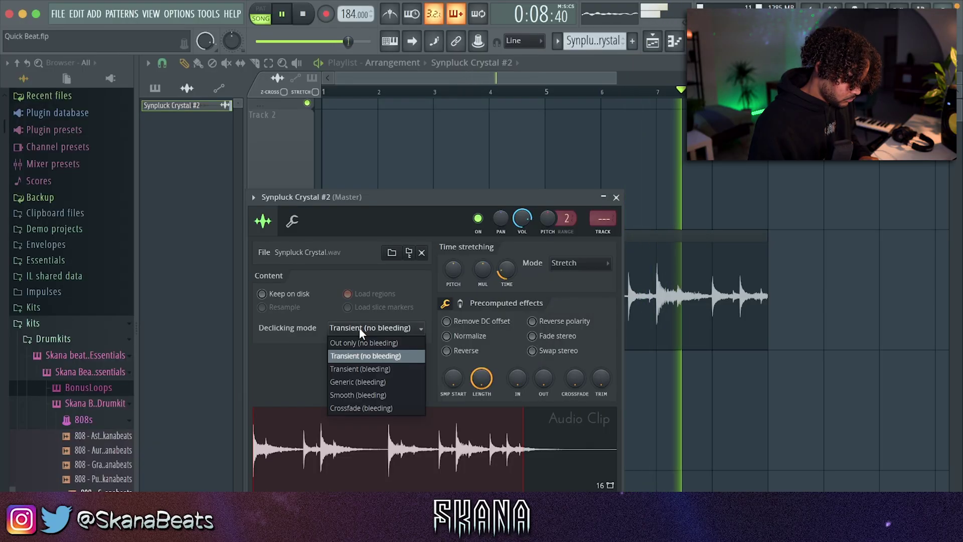
click(358, 381)
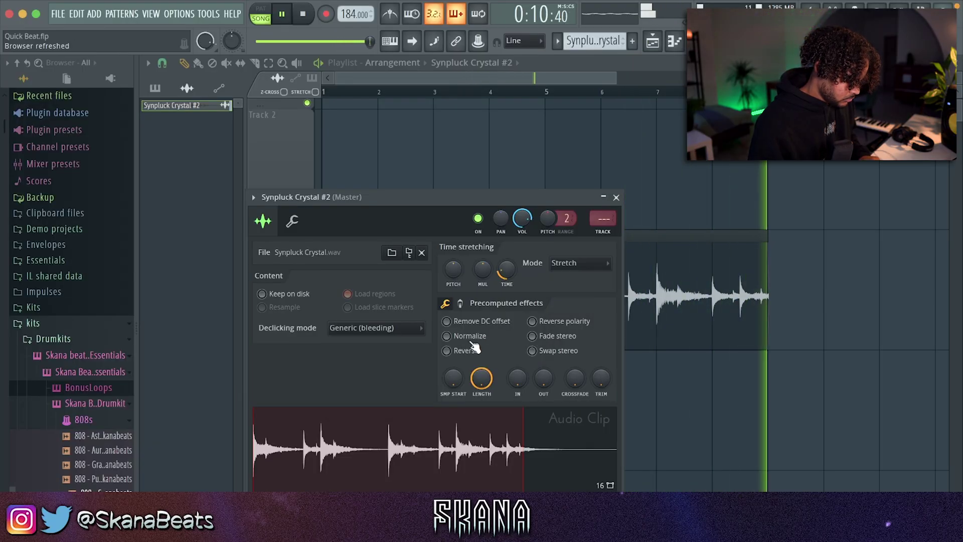
click(471, 348)
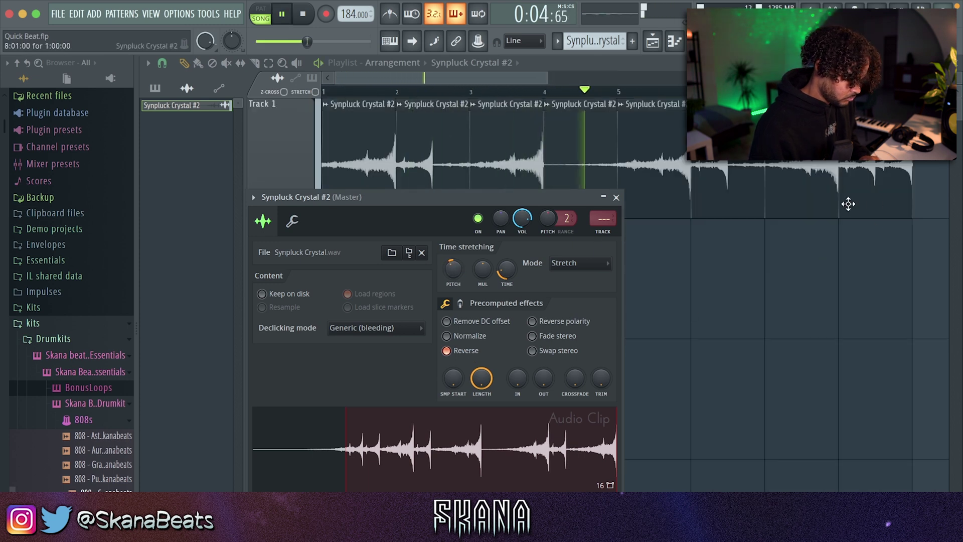
key(Escape)
Step: Place the clap, hi-hat and 808 patterns on playlist Tracks 2, 3 and 4, starting at bar 1
drag(896, 218, 354, 97)
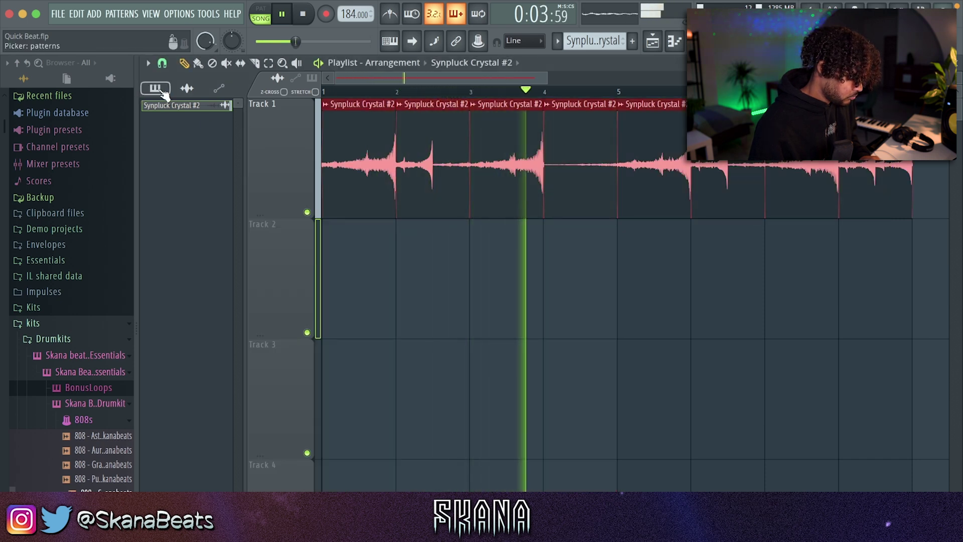
click(155, 89)
click(188, 130)
click(197, 172)
drag(215, 132, 351, 286)
Step: Transpose the 808 pattern's notes down two semitones to F#5 and C#5
double_click(430, 482)
key(Down)
key(Down)
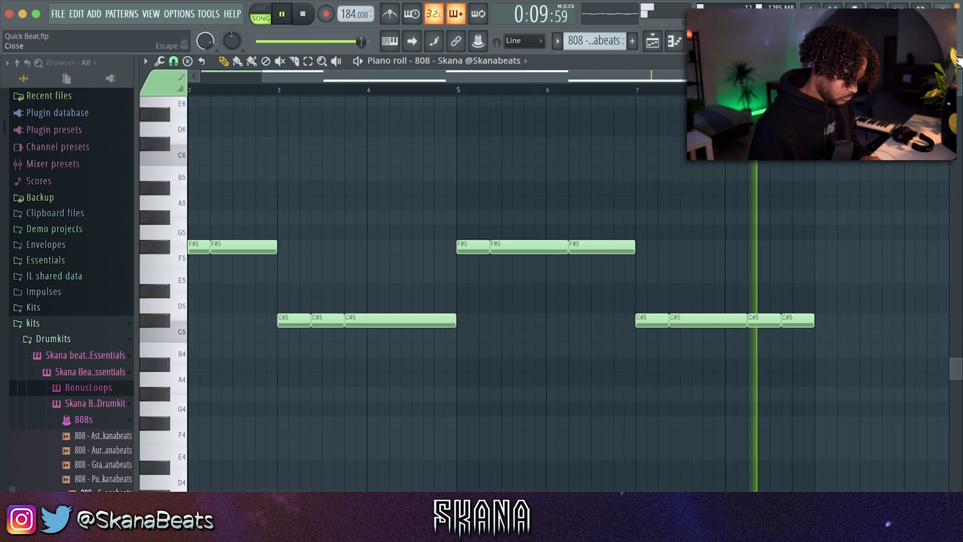
key(Escape)
Step: Unmute the clap, hi-hat and 808 channels and save the project
key(F6)
click(266, 190)
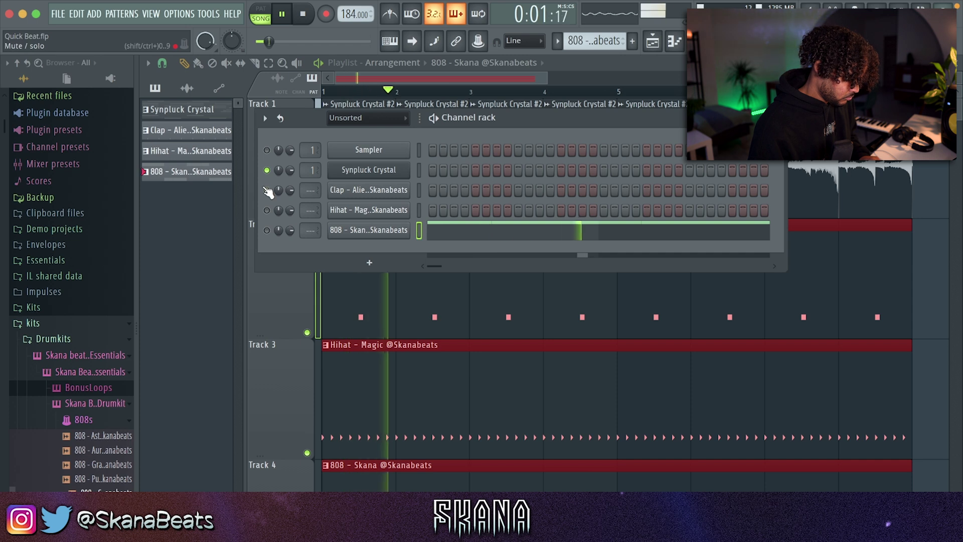
click(267, 210)
click(266, 230)
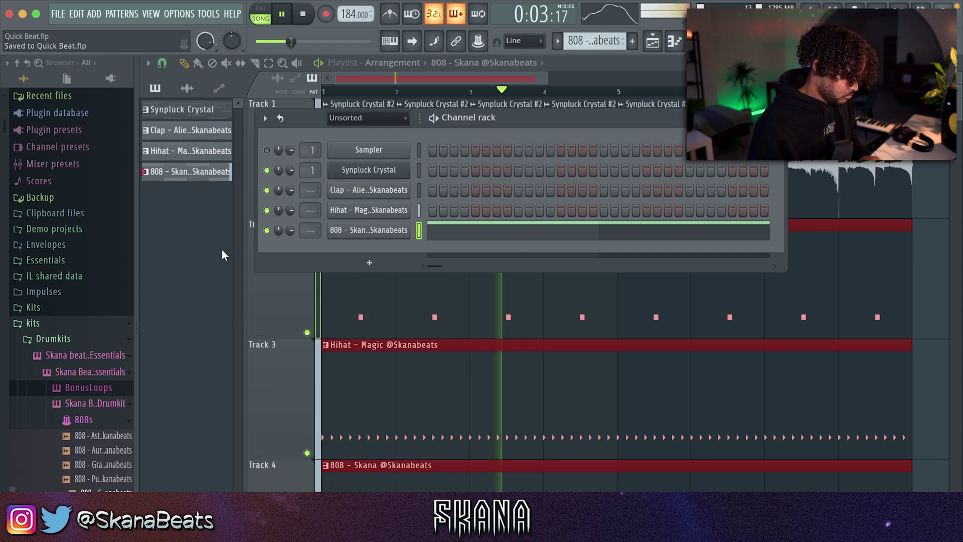
key(F6)
Step: Replace the 808 channel's sample with Skana - Lucid 808 from the Skana drumkit's 808's folder
scroll(499, 288, down, 2)
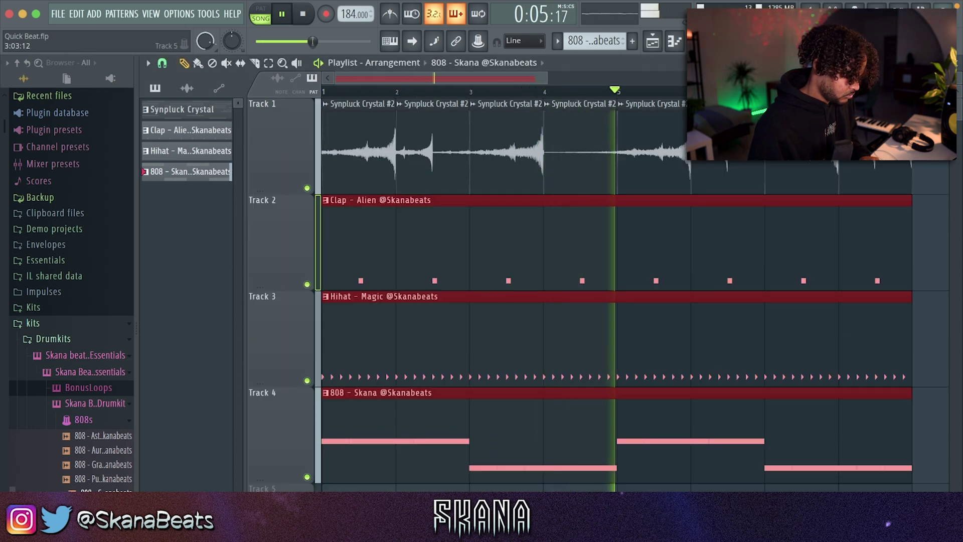
click(482, 439)
click(652, 41)
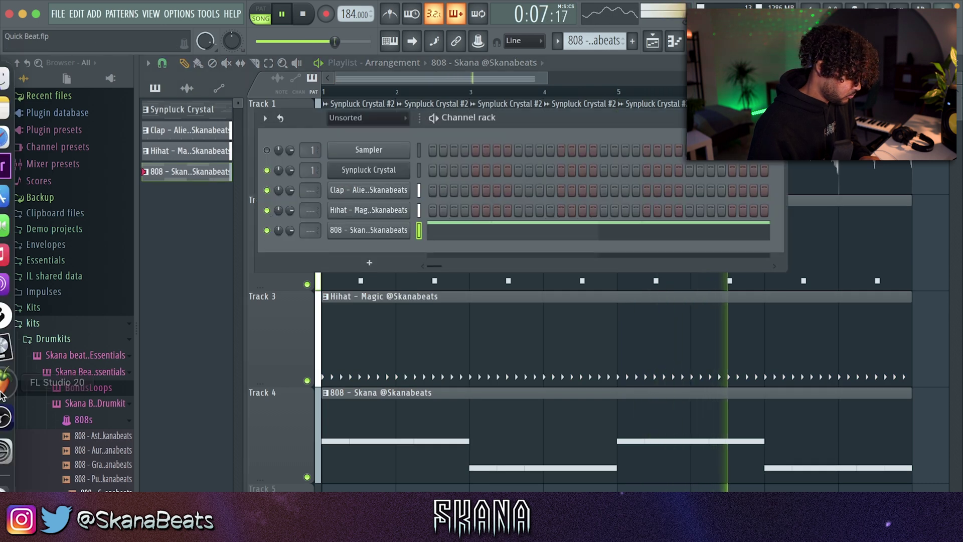
scroll(80, 421, down, 7)
scroll(100, 481, down, 3)
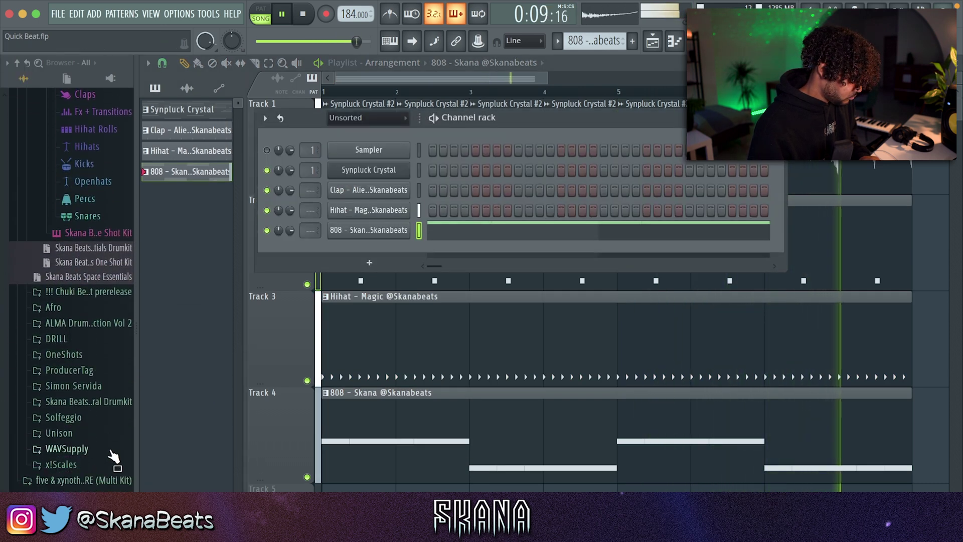
click(94, 357)
click(88, 375)
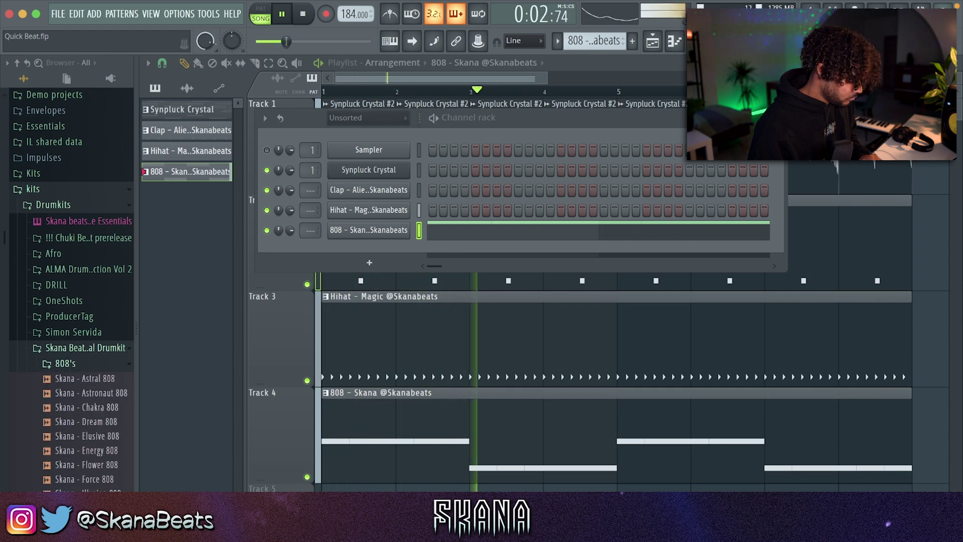
drag(80, 508, 422, 231)
key(F6)
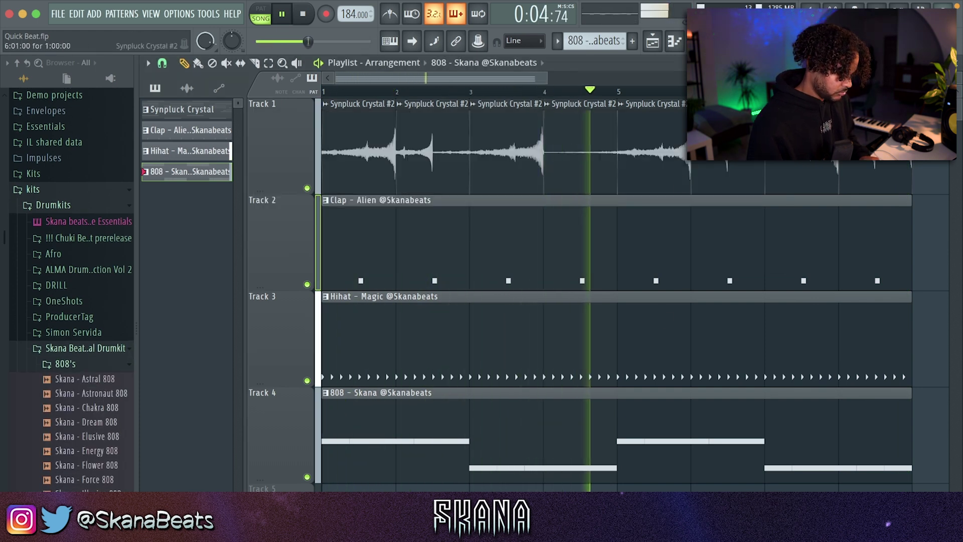
Step: Consolidate the sliced Synpluck Crystal #2 clips on Track 1 into a single audio clip
click(273, 151)
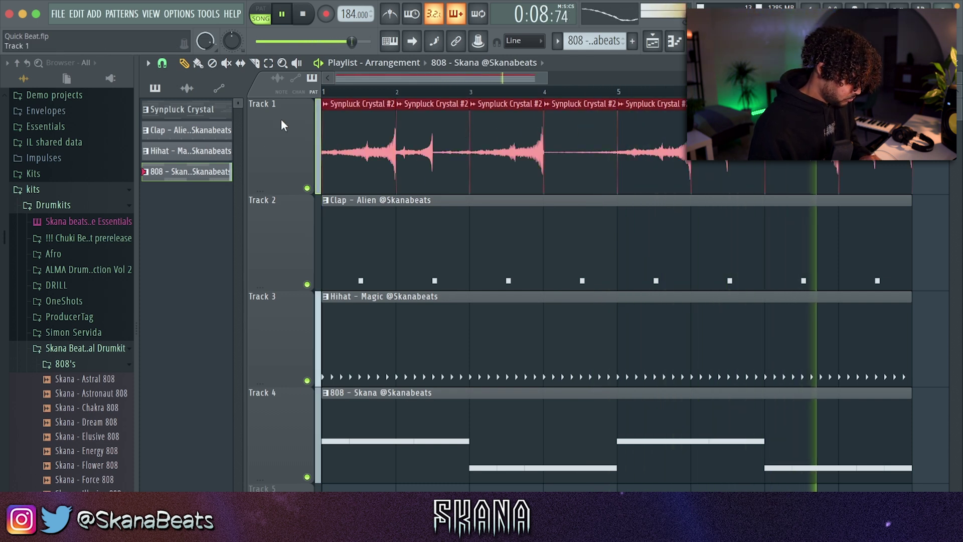
click(163, 65)
key(ctrl+alt+c)
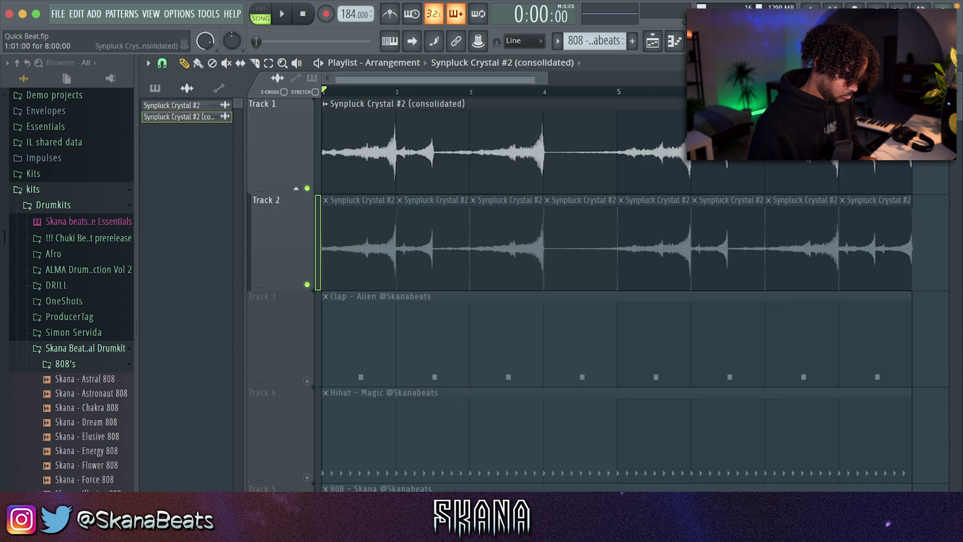
Step: Open the consolidated Synpluck Crystal #2 sample in Edison and set its sample rate to 1000 Hz
double_click(396, 151)
right_click(390, 471)
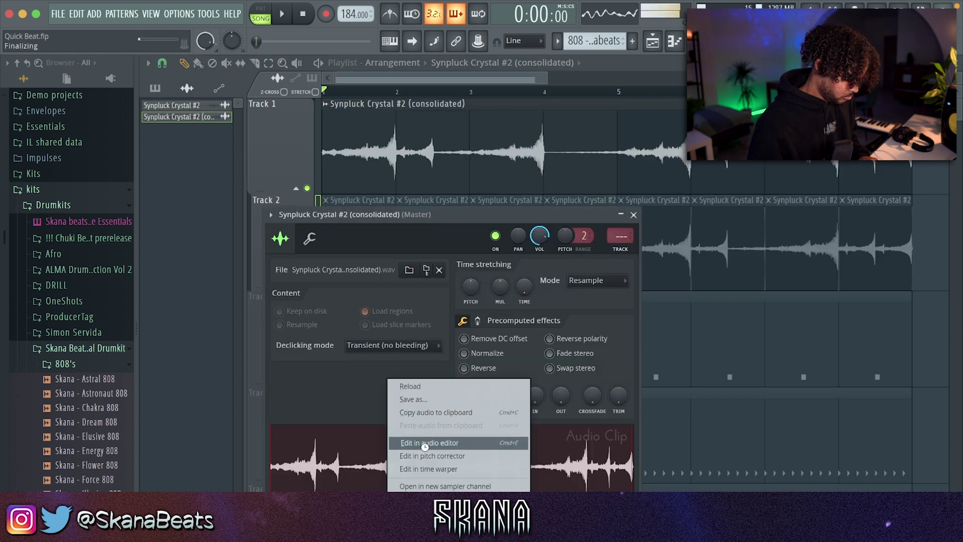
click(425, 443)
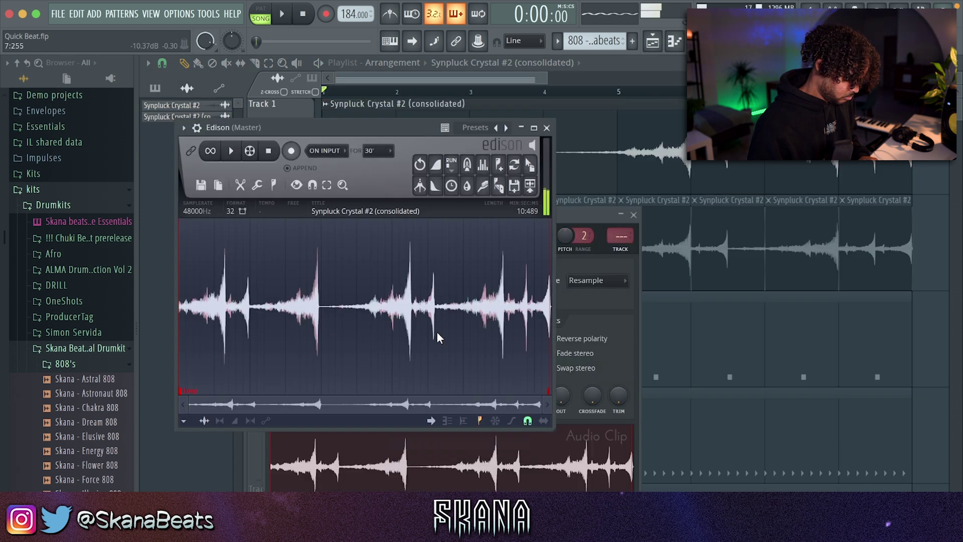
click(197, 210)
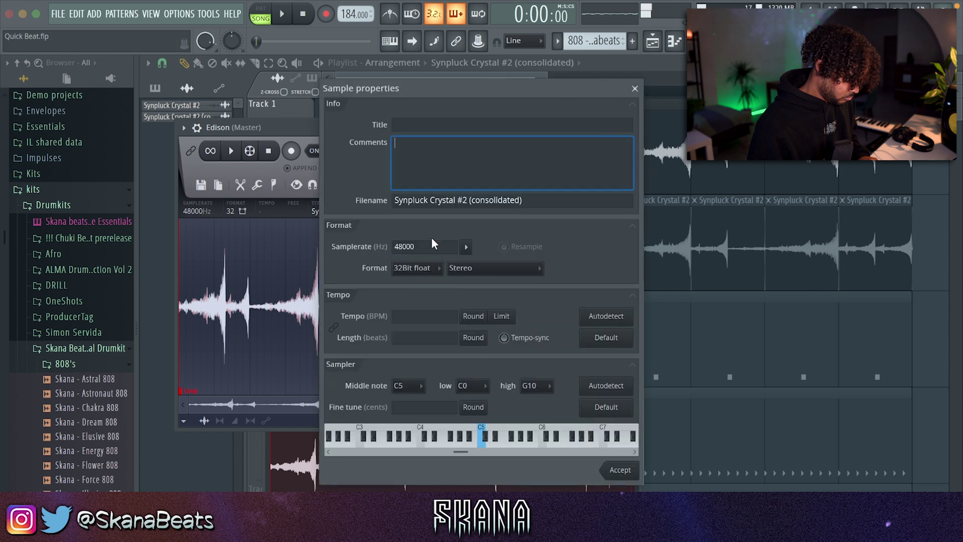
text(1000)
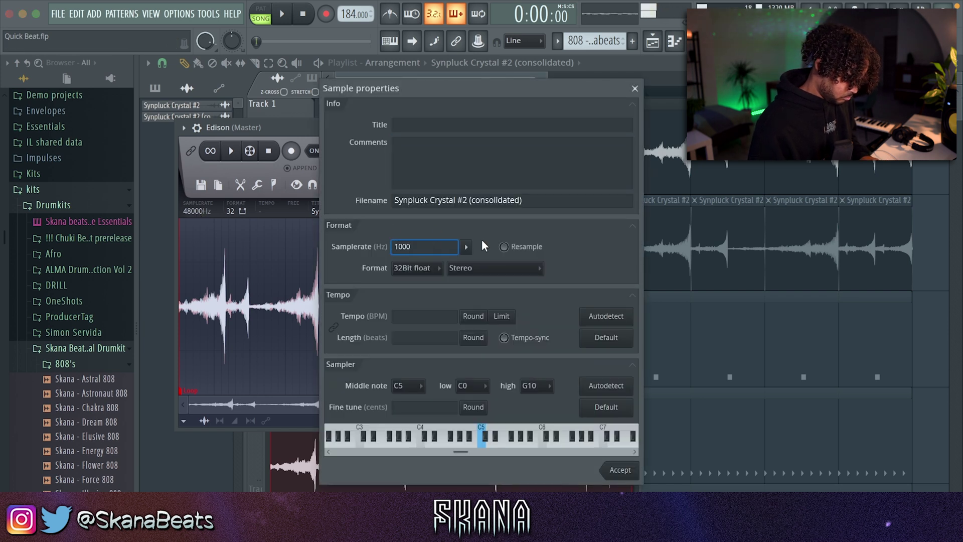
click(620, 472)
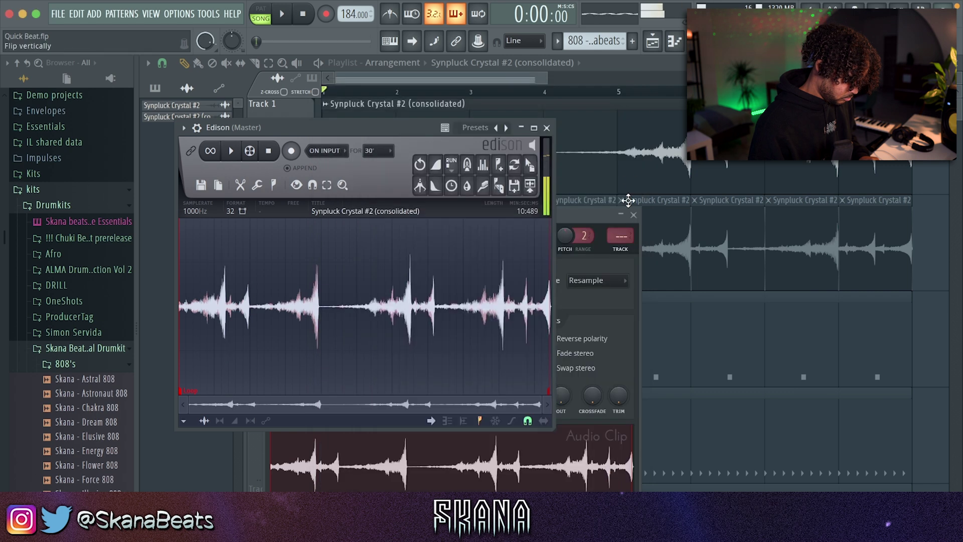
Step: Put the 1000 Hz sample from Edison on Track 2 at bar 1, deleting the muted slices there
click(541, 160)
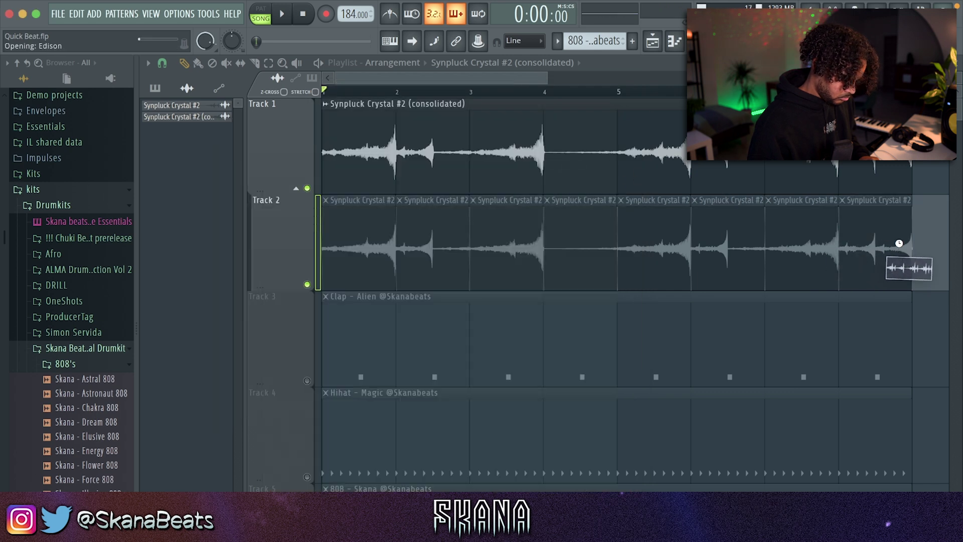
click(900, 248)
scroll(744, 233, down, 2)
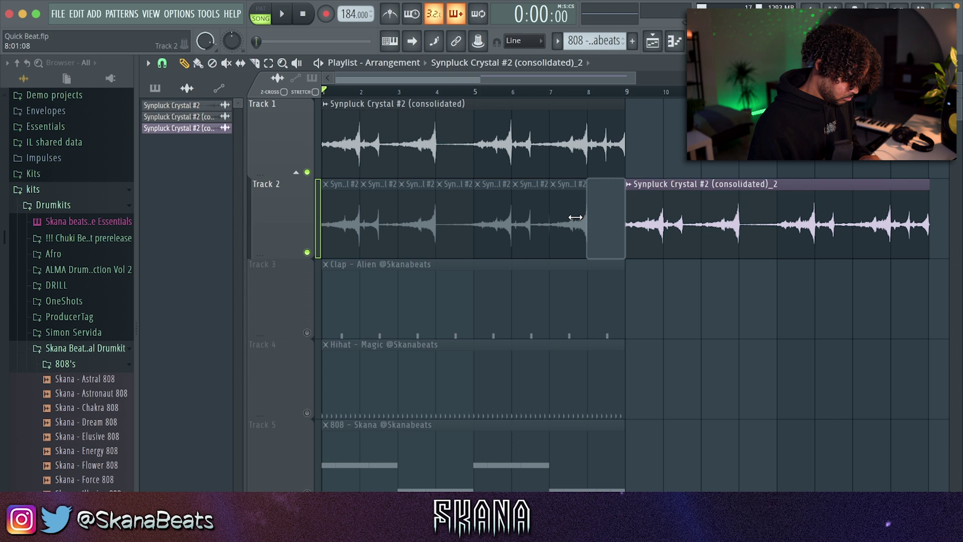
drag(575, 217, 383, 217)
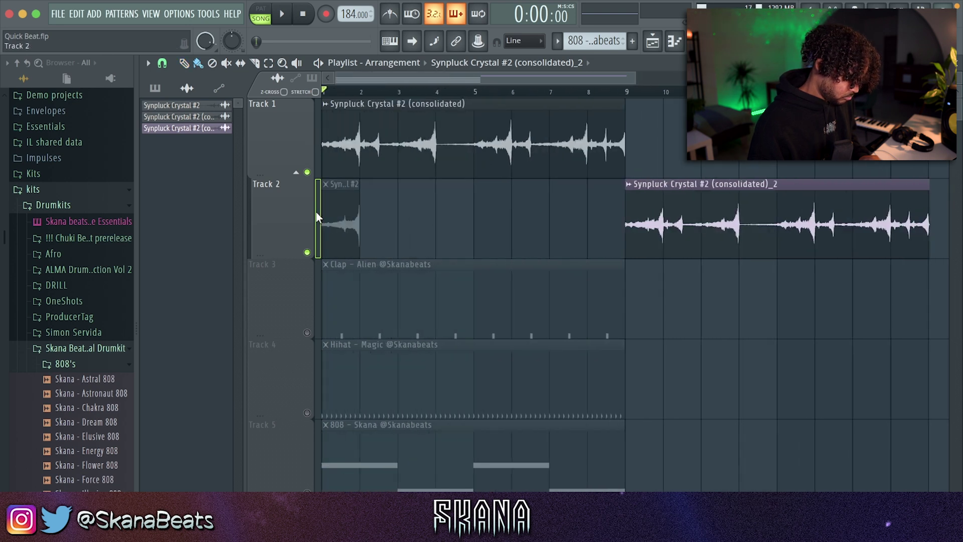
drag(686, 228, 321, 225)
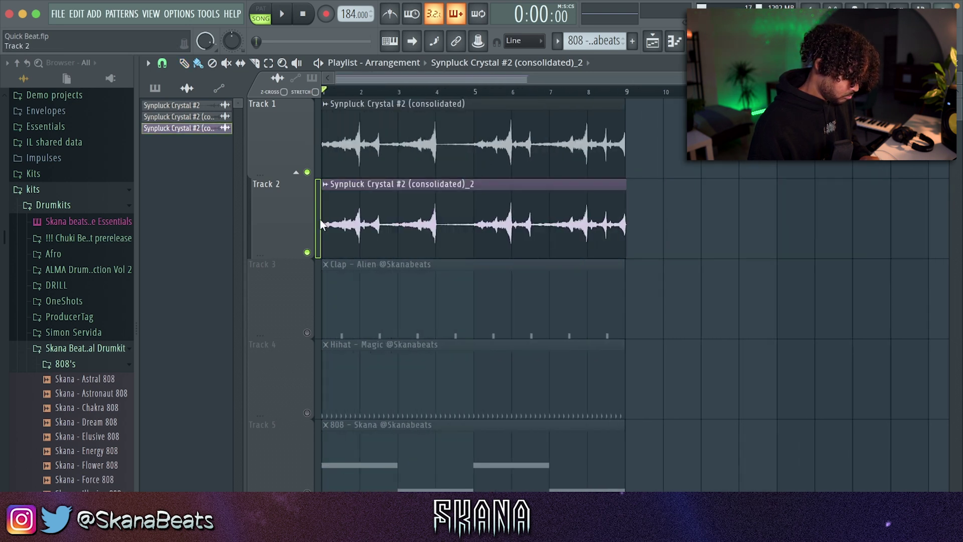
Step: Solo Track 2 and play back its consolidated clip
click(308, 252)
ctrl+click(308, 252)
key(space)
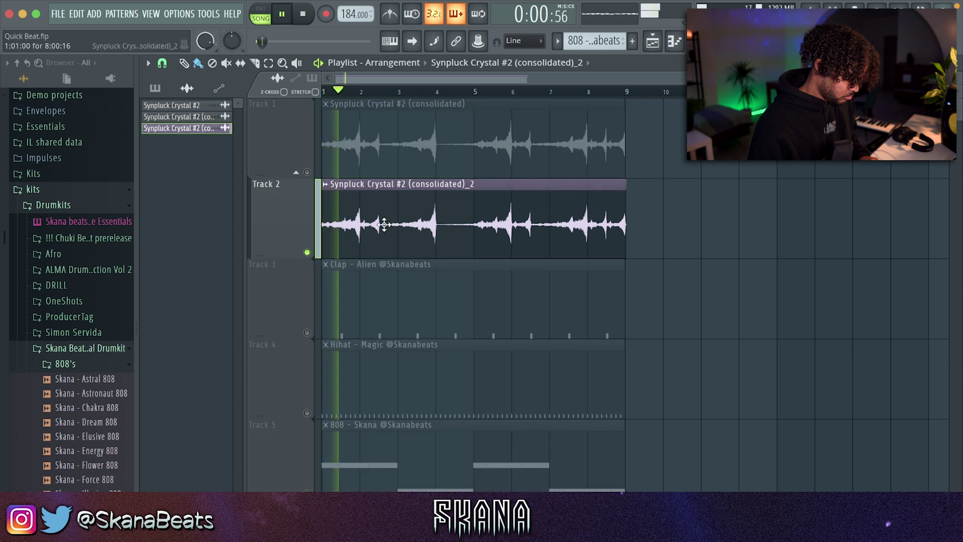
Step: Set the Synpluck Crystal #2 (consolidated)_2 clip to Stretch mode with Generic (bleeding) declicking, and save the project
double_click(455, 243)
click(470, 158)
click(465, 189)
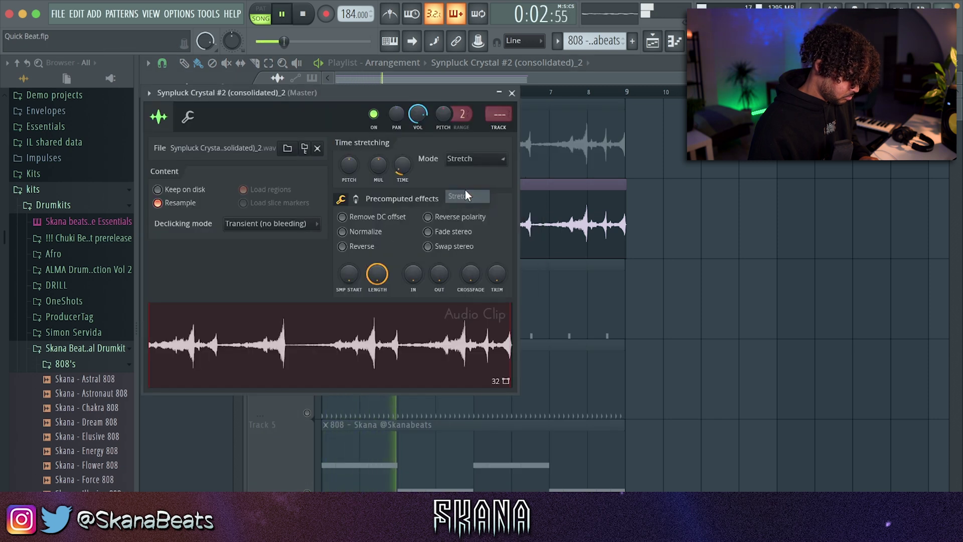
click(295, 223)
click(266, 277)
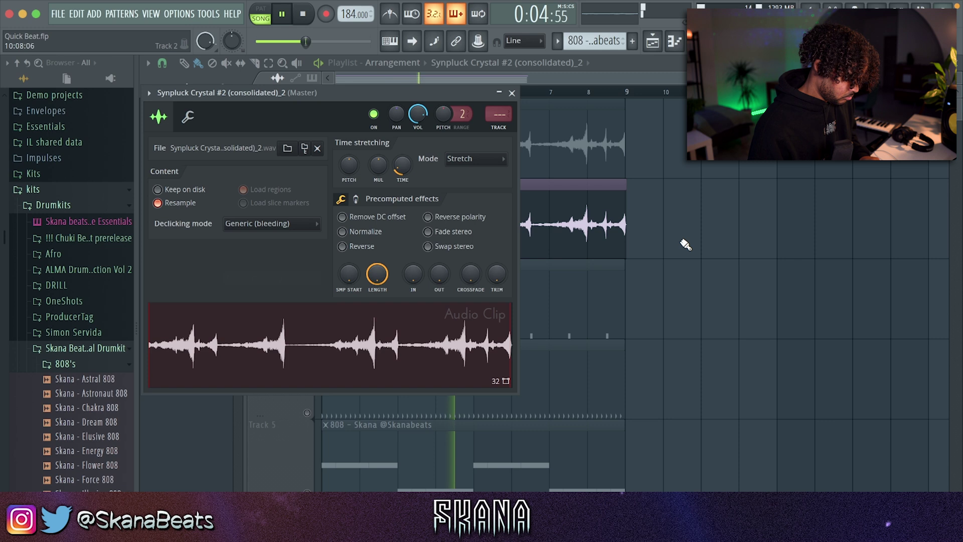
key(Escape)
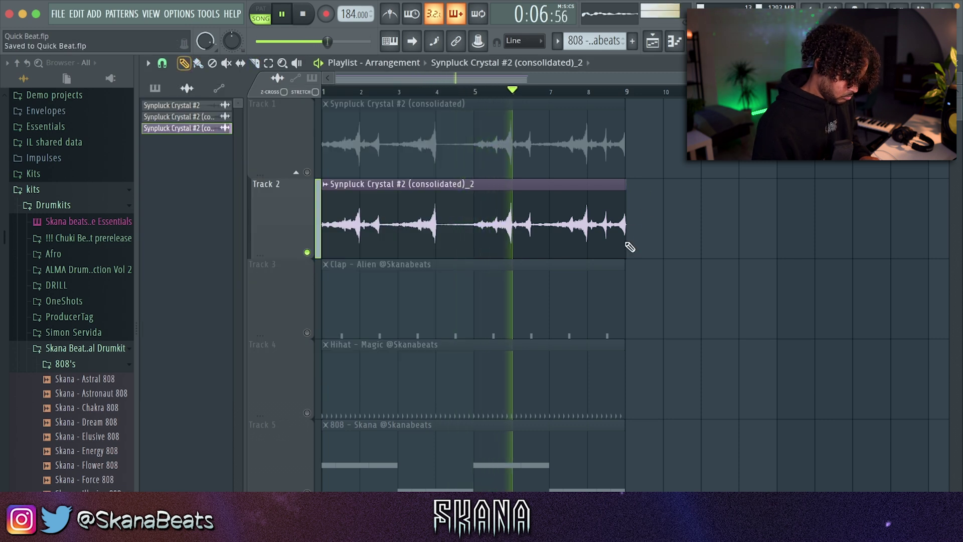
Step: Adjust the rising F#5, G#5, A5 and B5 notes in bar 8 of Pattern 5's Analog Lab V melody
scroll(640, 229, up, 1)
scroll(640, 229, up, 2)
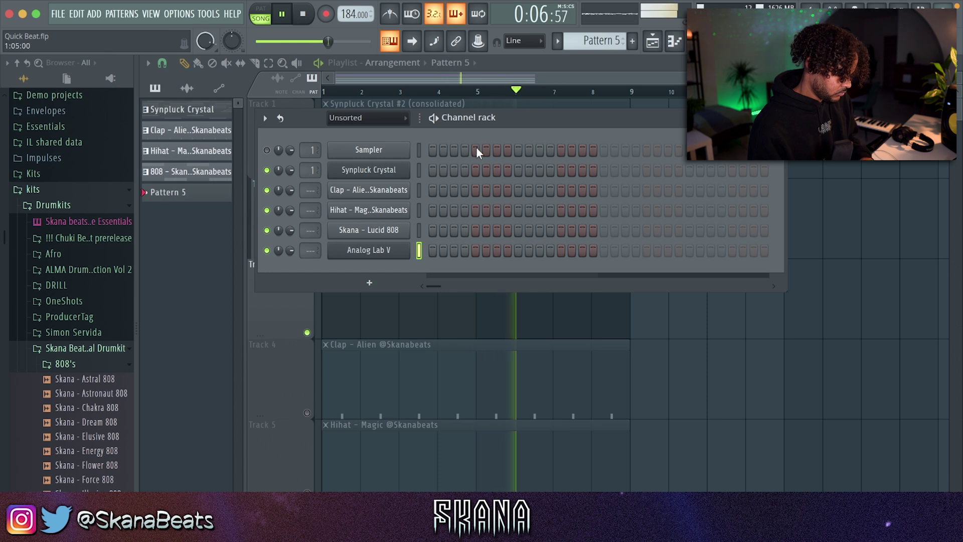
key(F7)
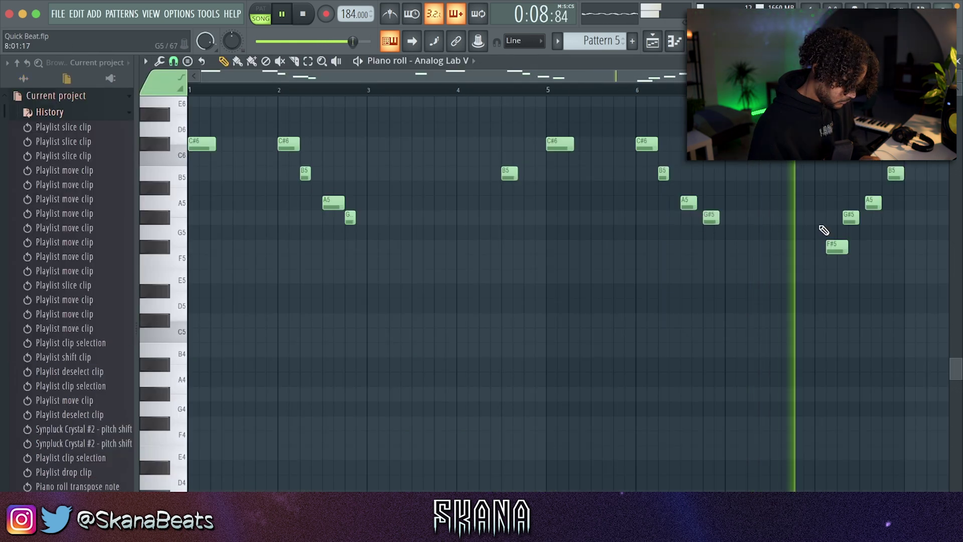
click(837, 249)
drag(839, 251, 829, 250)
drag(849, 219, 890, 176)
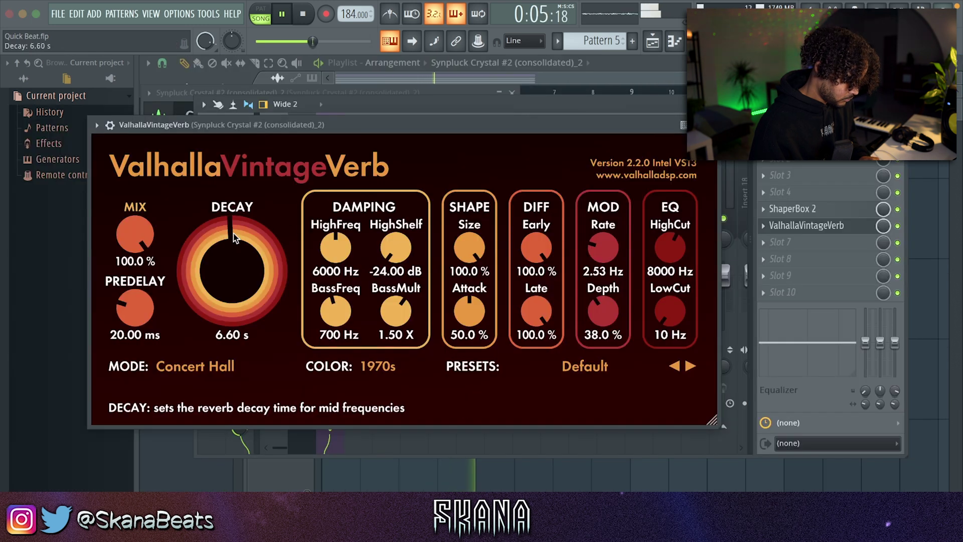
Step: Set the Synpluck track's ValhallaVintageVerb to 66.8% mix, 830 Hz low cut and 1.34 s decay, and choose its color mode
drag(136, 236, 148, 274)
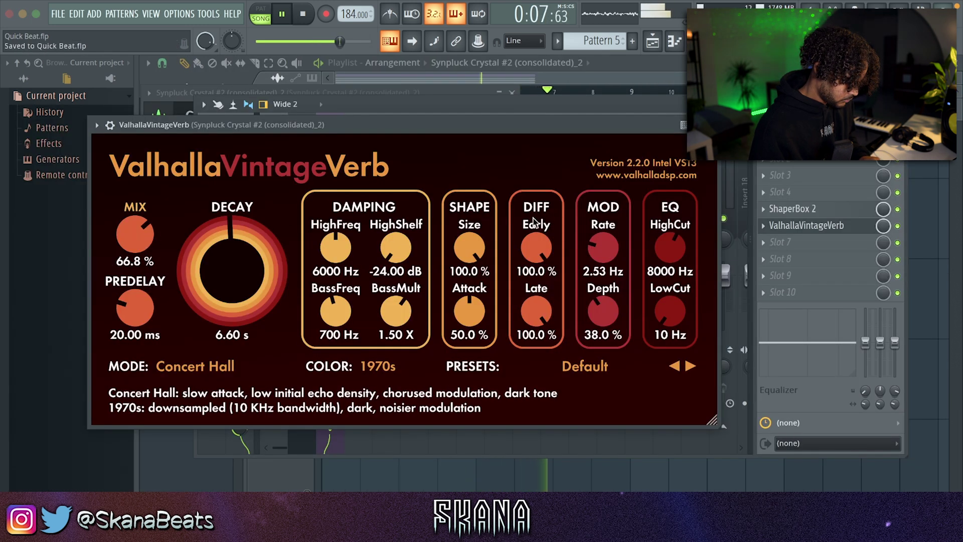
drag(667, 317, 663, 225)
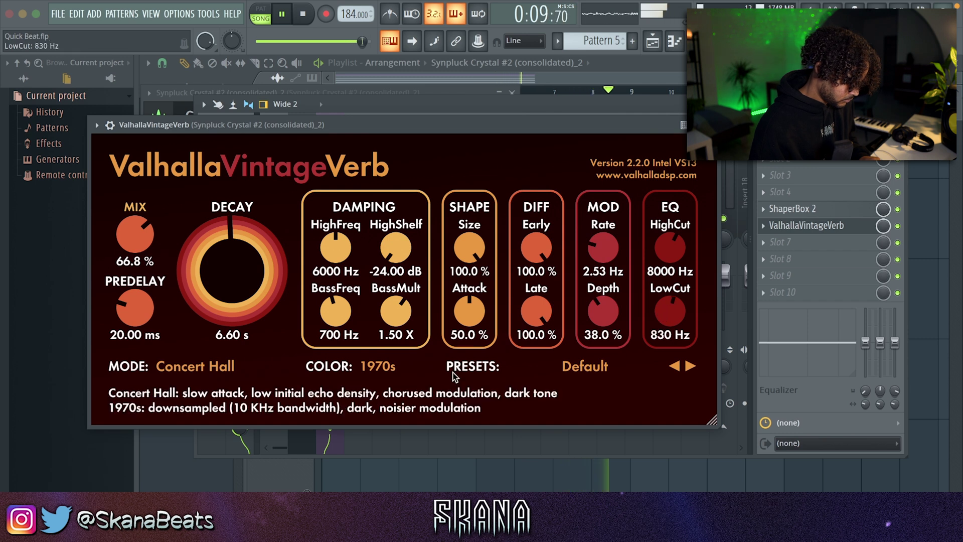
click(236, 291)
drag(237, 311, 238, 306)
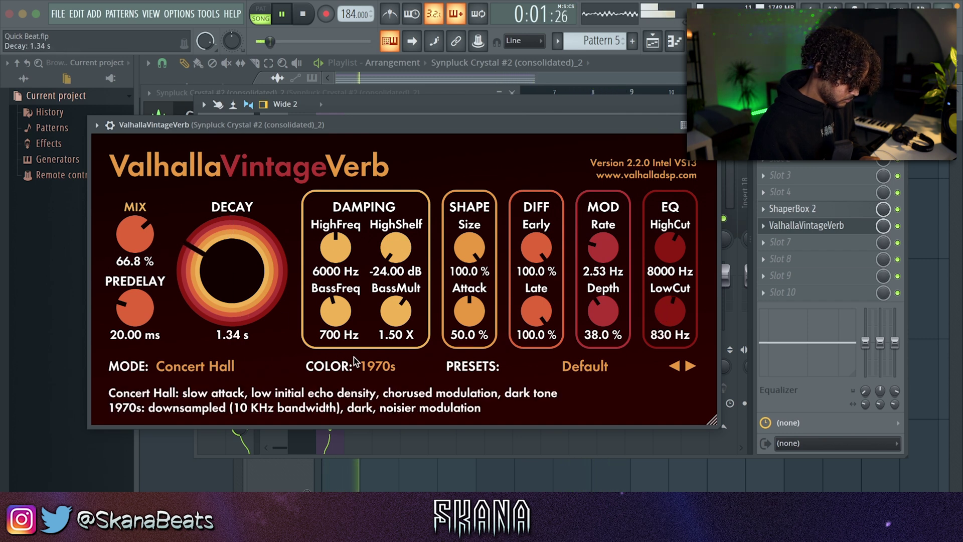
click(377, 366)
click(381, 402)
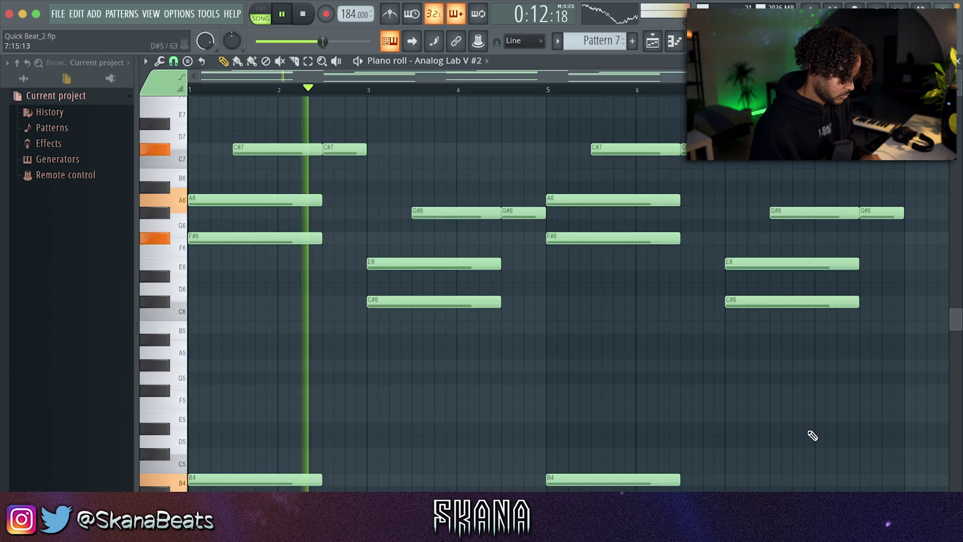
Step: Raise the lowest notes of Pattern 7's chords one octave to B5 and F#5, and save the project
drag(806, 424, 189, 491)
key(ctrl+Up)
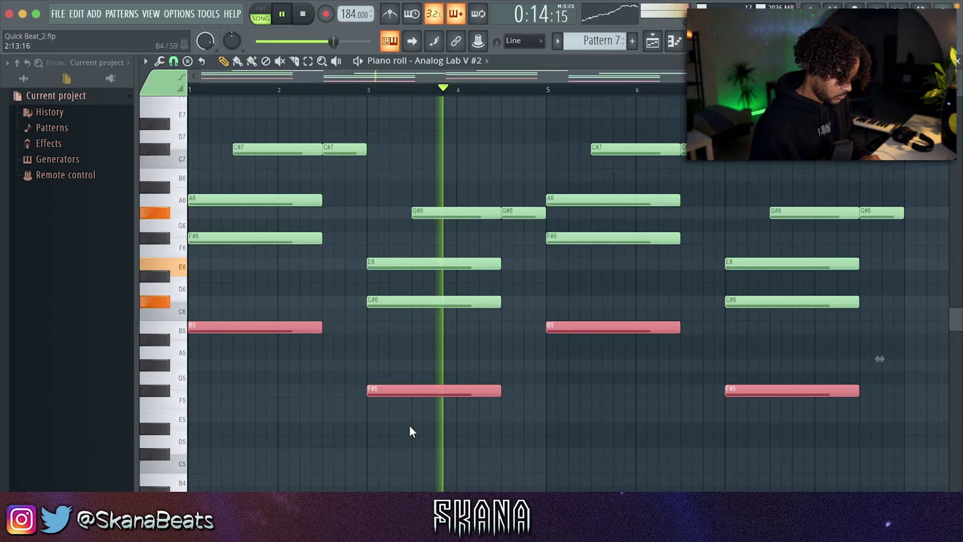
click(570, 355)
key(ctrl+s)
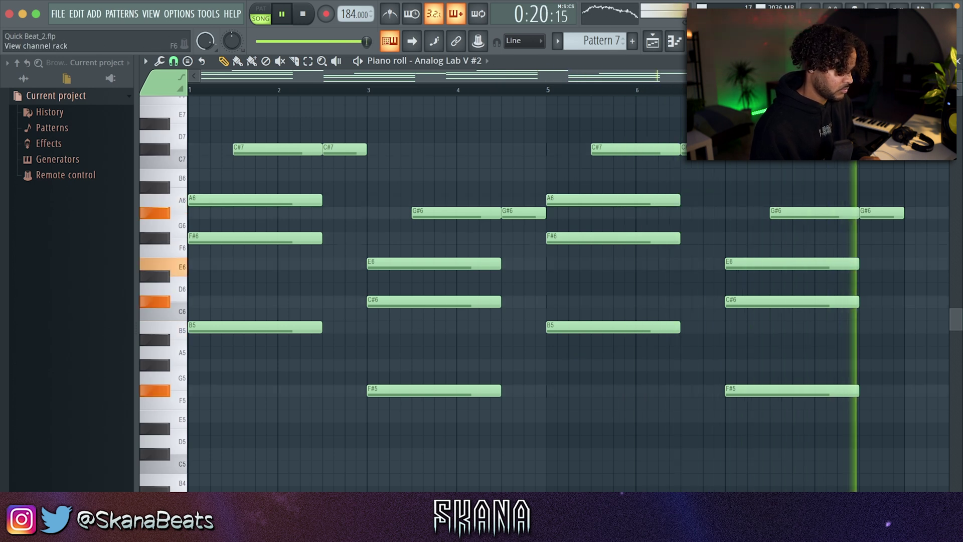
Step: Move Pattern 7's first chord (C#7, A6, F#6, B5) half a bar later and play it back
key(F6)
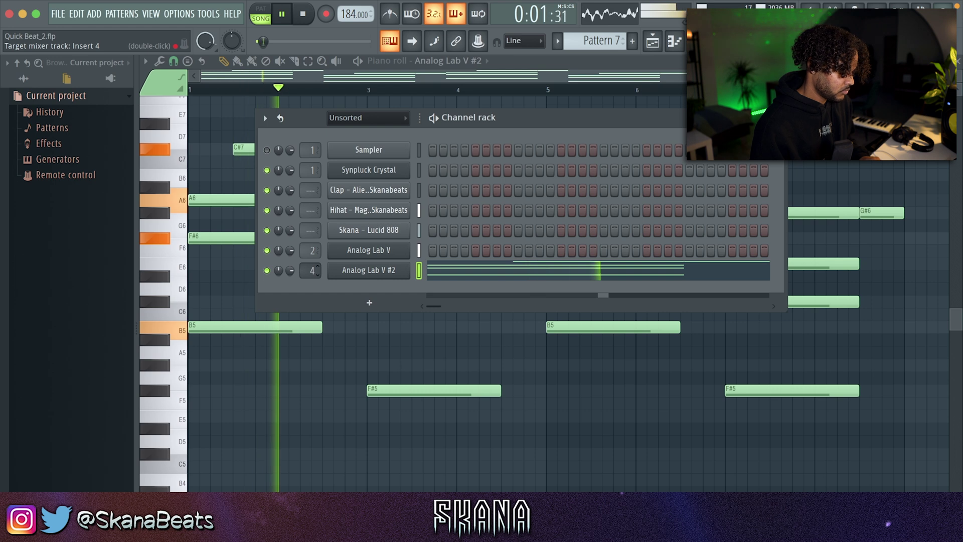
key(F6)
drag(283, 119, 273, 326)
key(space)
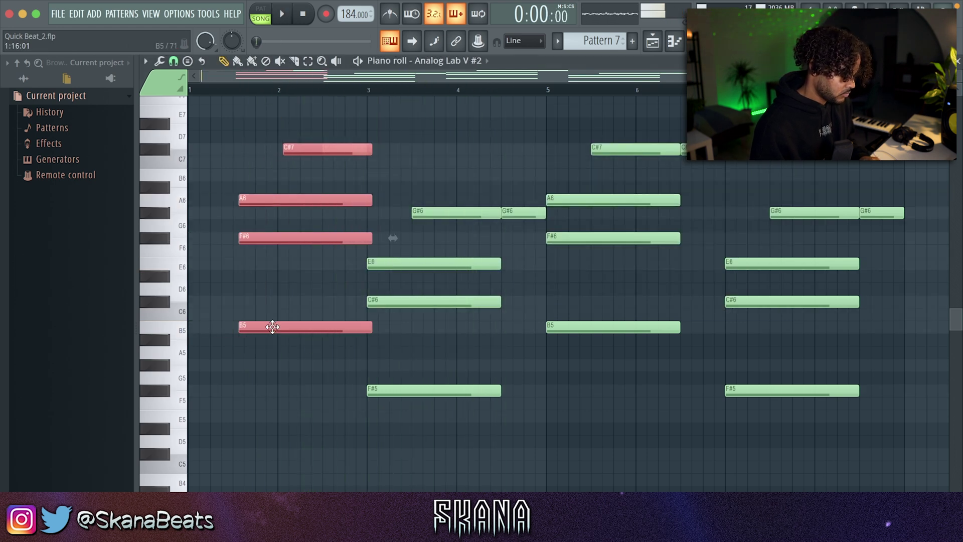
key(space)
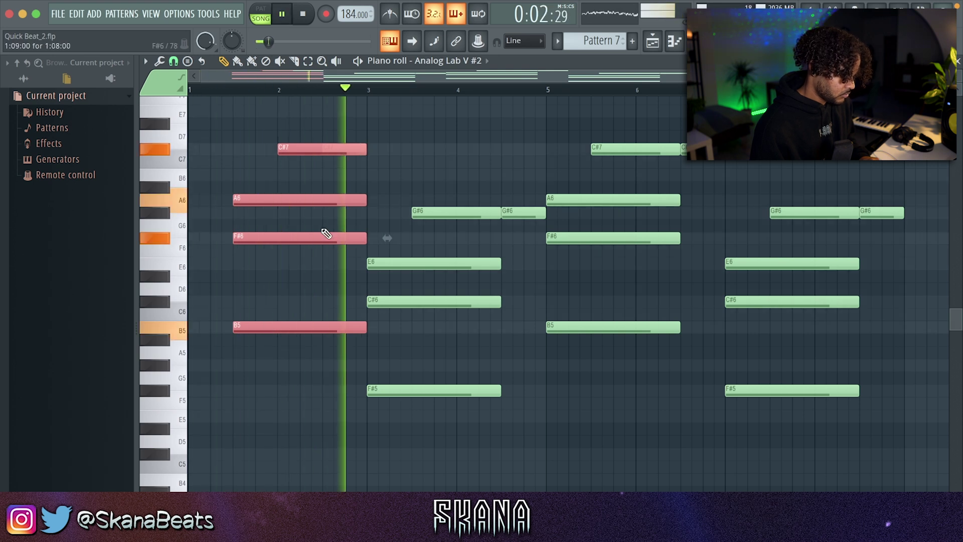
Step: Shorten the C#7 note at the start of bar 2 to half a bar
click(351, 189)
ctrl+click(303, 151)
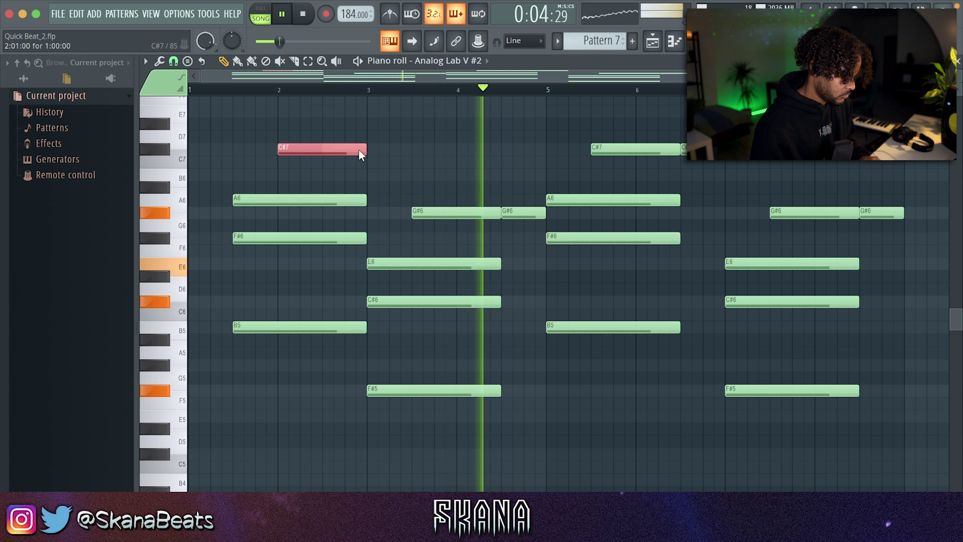
drag(364, 150, 343, 151)
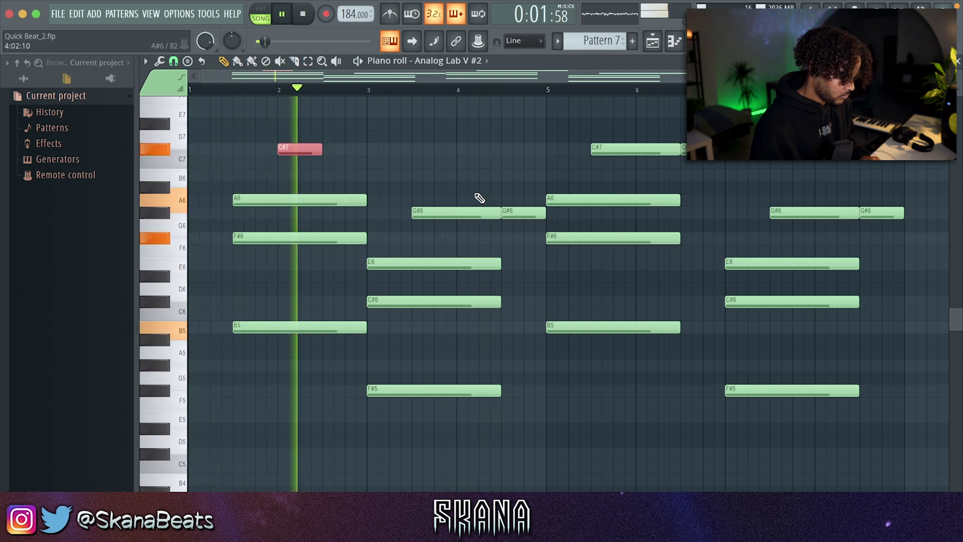
Step: Shorten the C#7 note in bar 5 and move the whole bar 5 chord half a bar later
click(587, 181)
ctrl+click(604, 147)
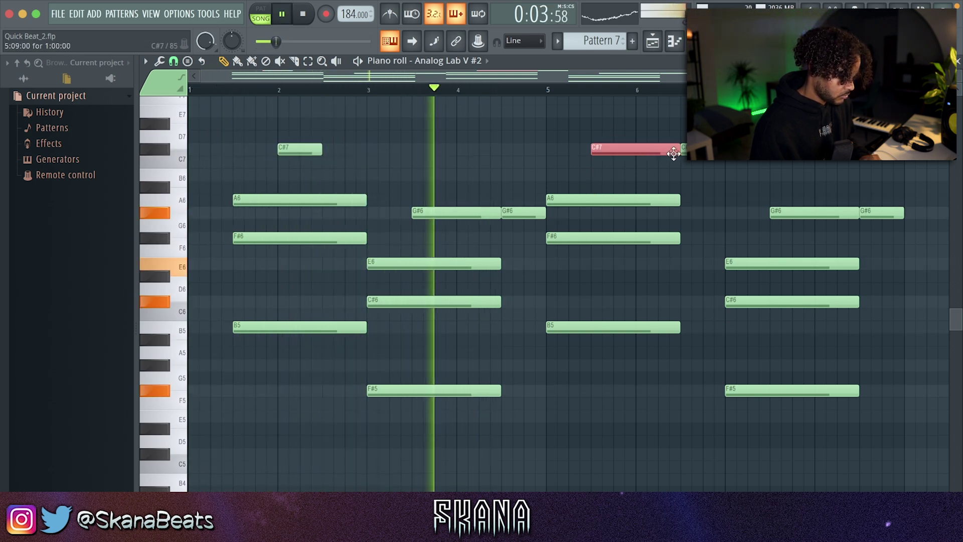
drag(679, 151, 638, 323)
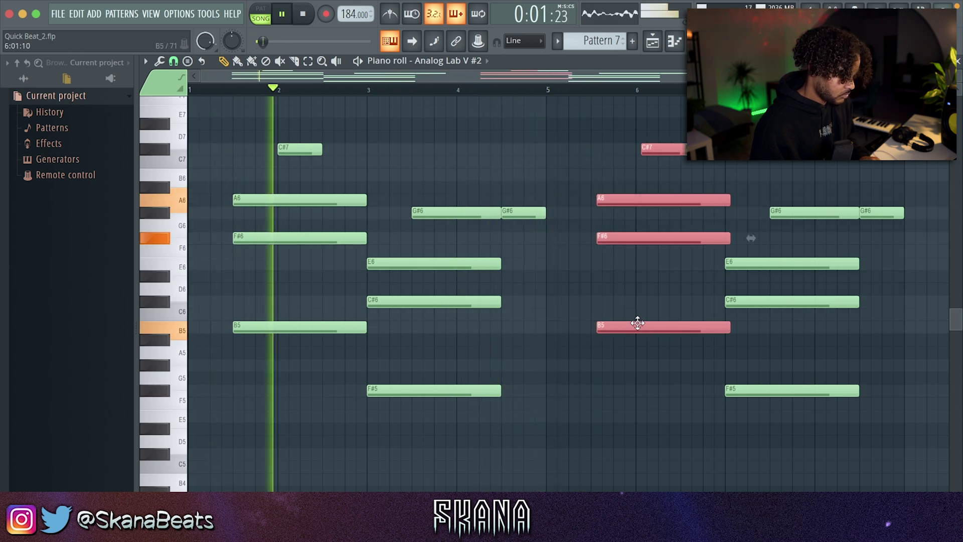
click(643, 303)
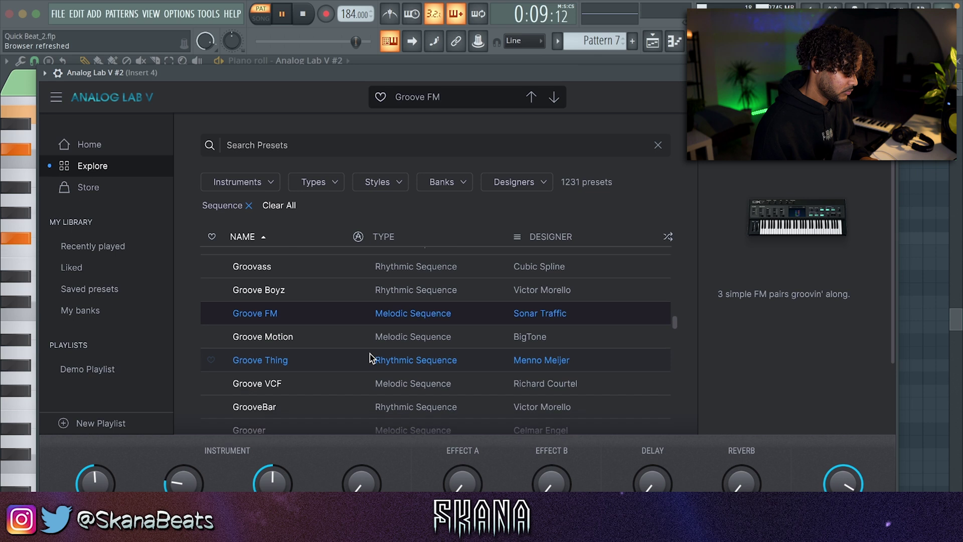
Step: Load the Groove Motion melodic sequence preset in Analog Lab V #2 and return to its piano roll
scroll(369, 353, down, 1)
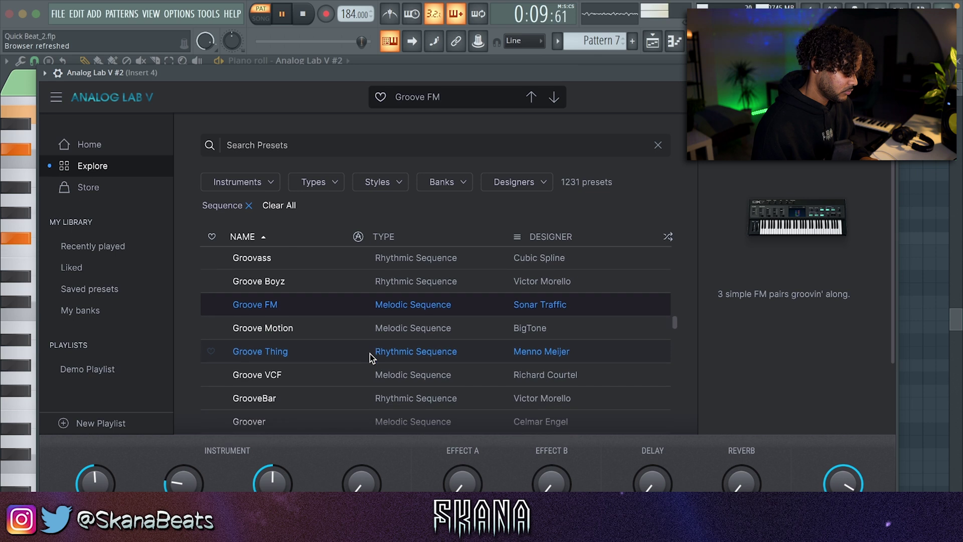
click(368, 332)
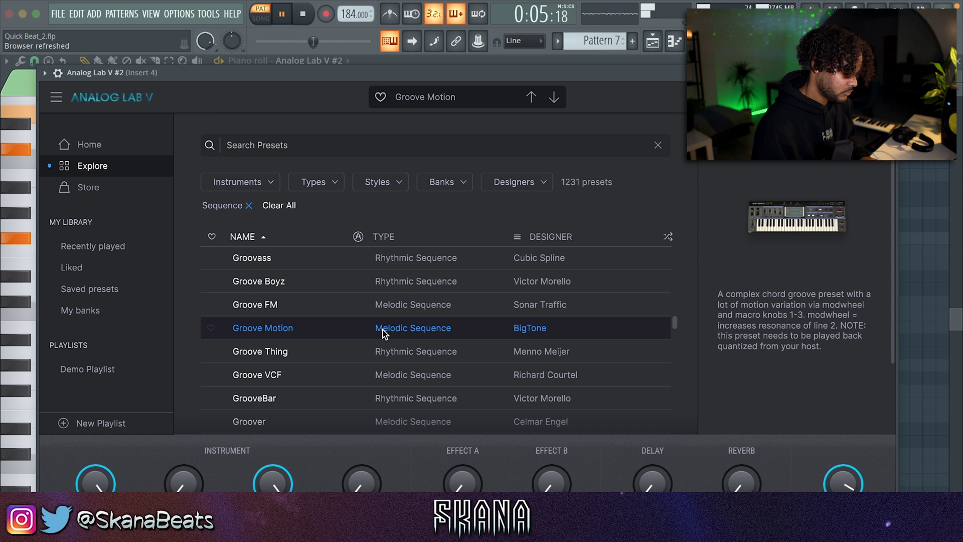
key(Escape)
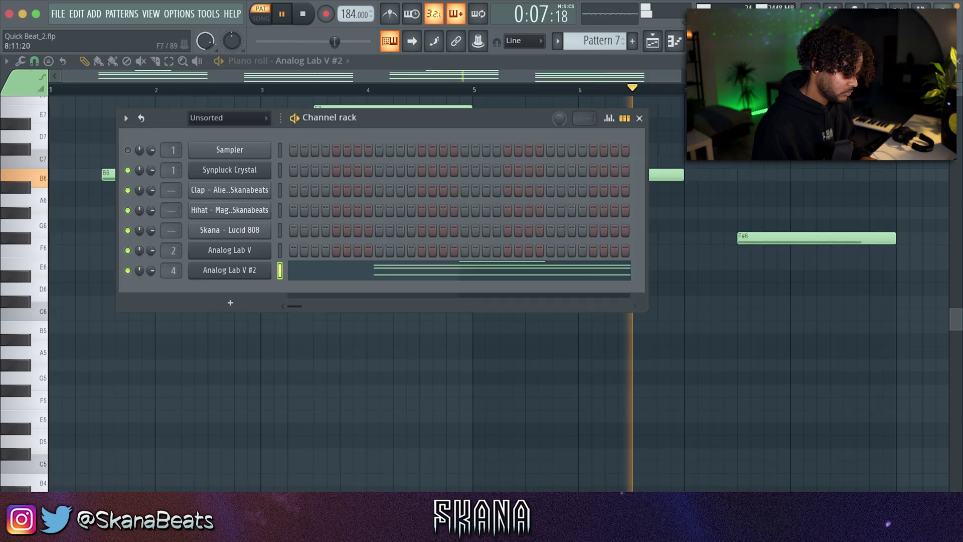
key(Escape)
scroll(637, 261, up, 5)
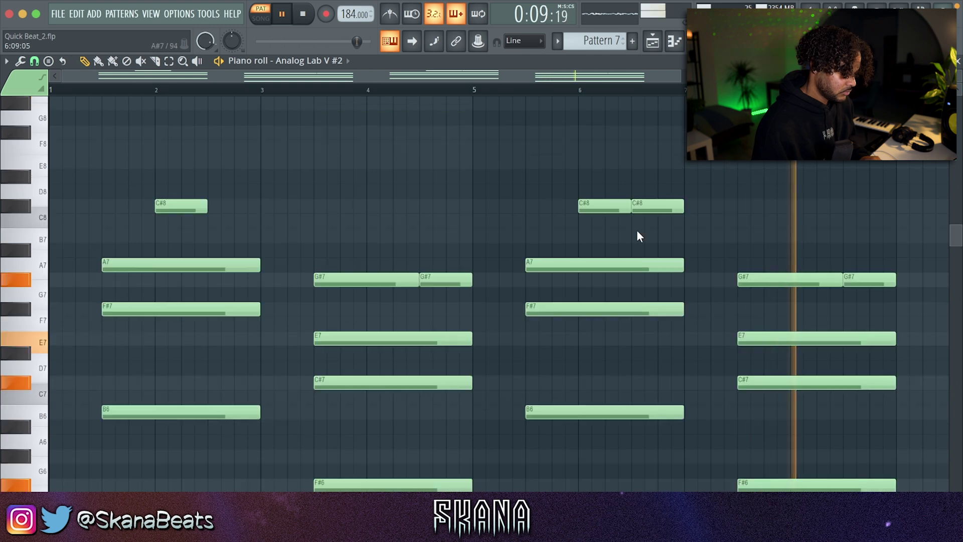
Step: Add ValhallaVintageVerb to slot 6 of Insert 4 with 1.52 s decay, 77.9% mix and 360 Hz low cut
key(F9)
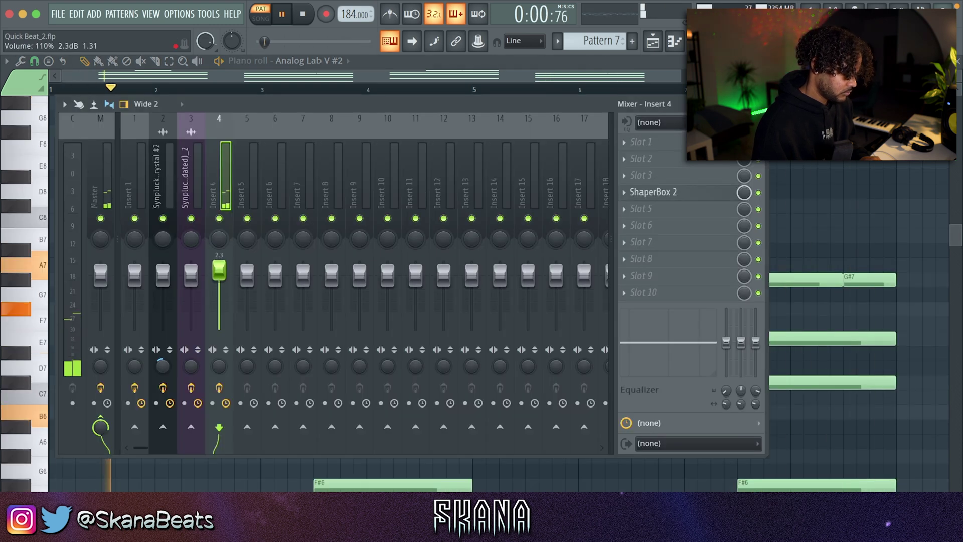
click(641, 225)
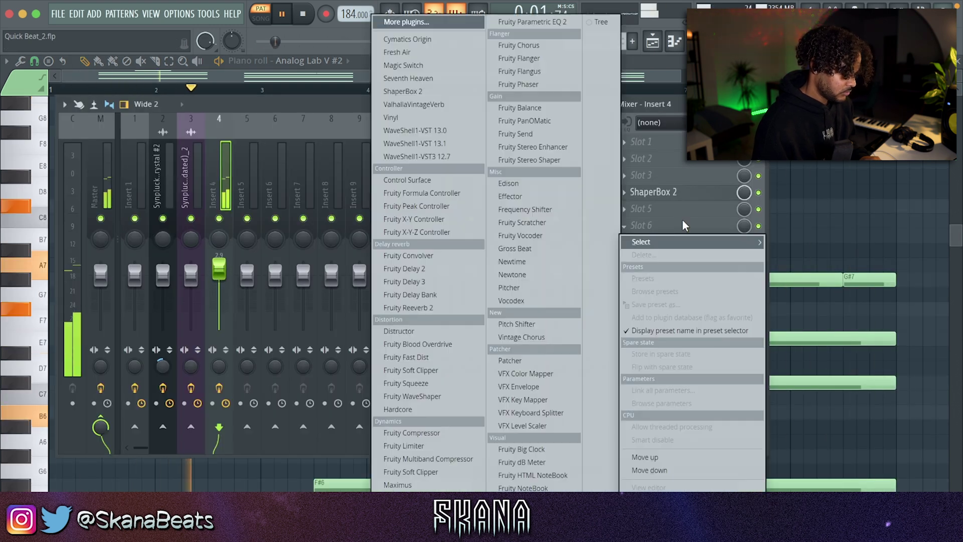
click(442, 104)
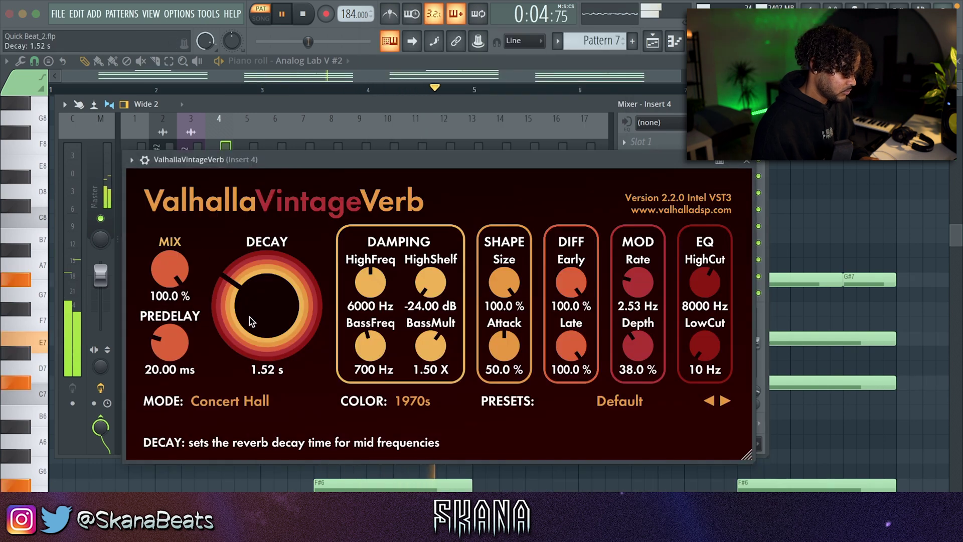
drag(170, 270, 173, 317)
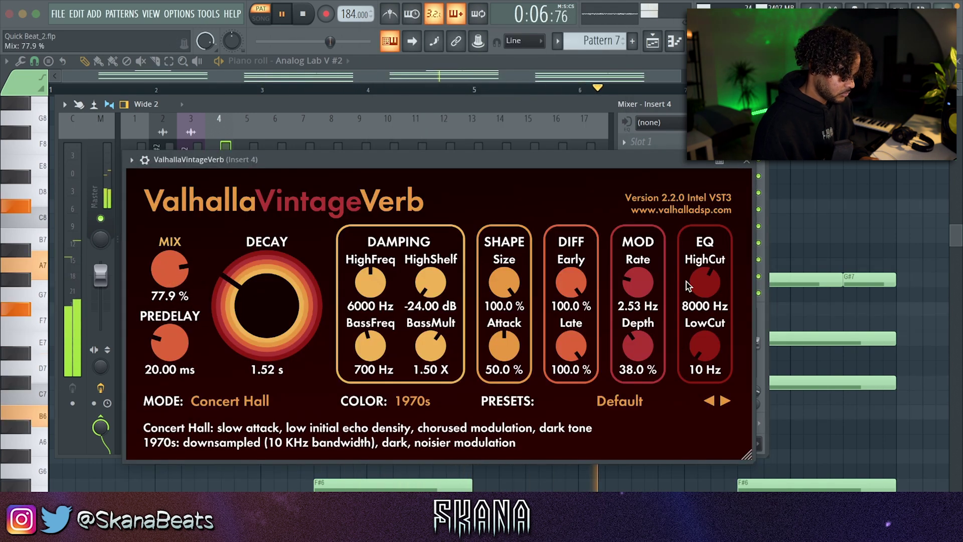
drag(704, 346, 737, 188)
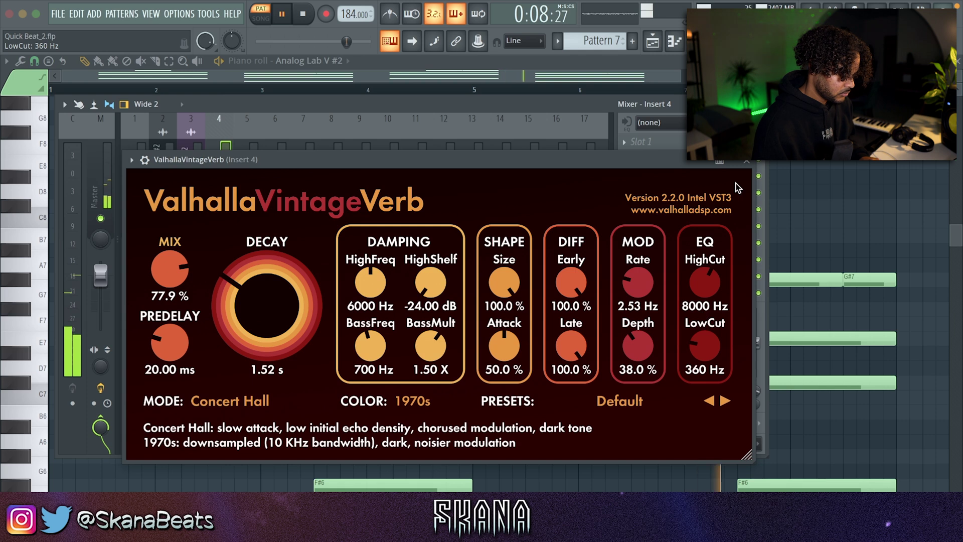
click(747, 164)
Step: Add Magic Switch to slot 7 of Insert 4, switch it on and lower its mix to about half
click(652, 242)
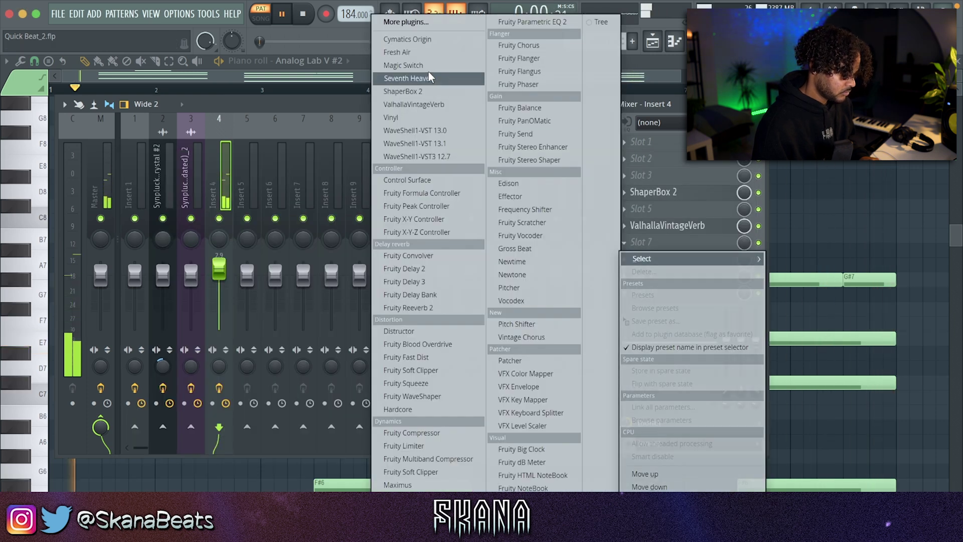
click(403, 65)
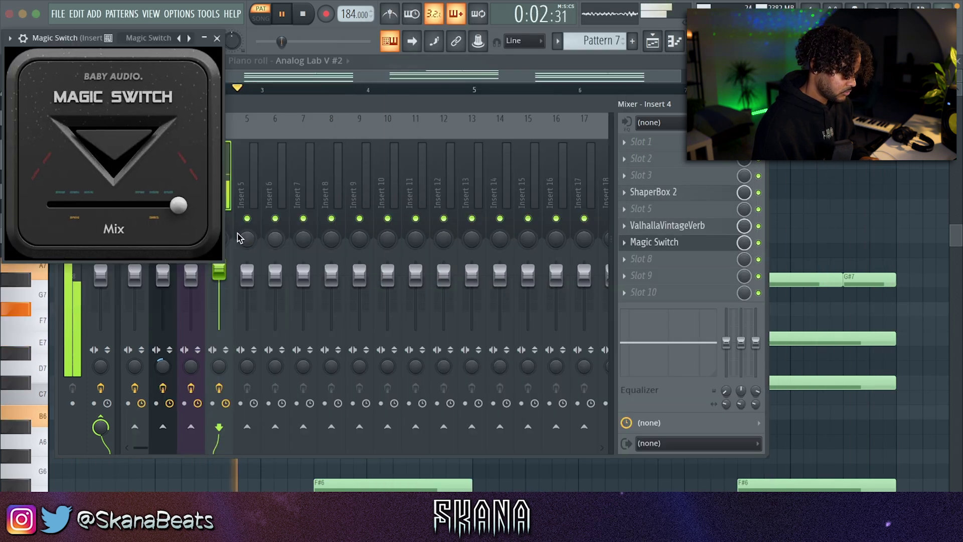
click(127, 171)
drag(84, 39, 252, 167)
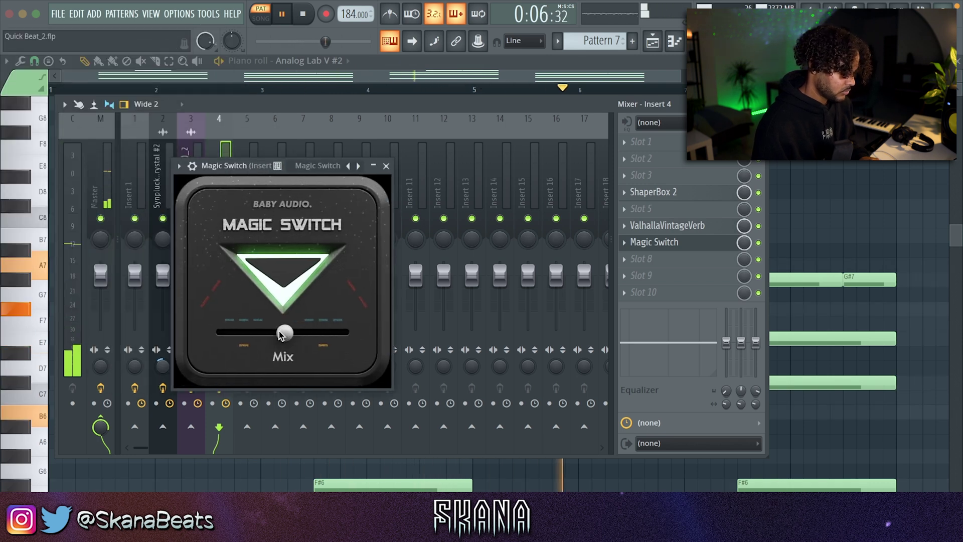
click(385, 166)
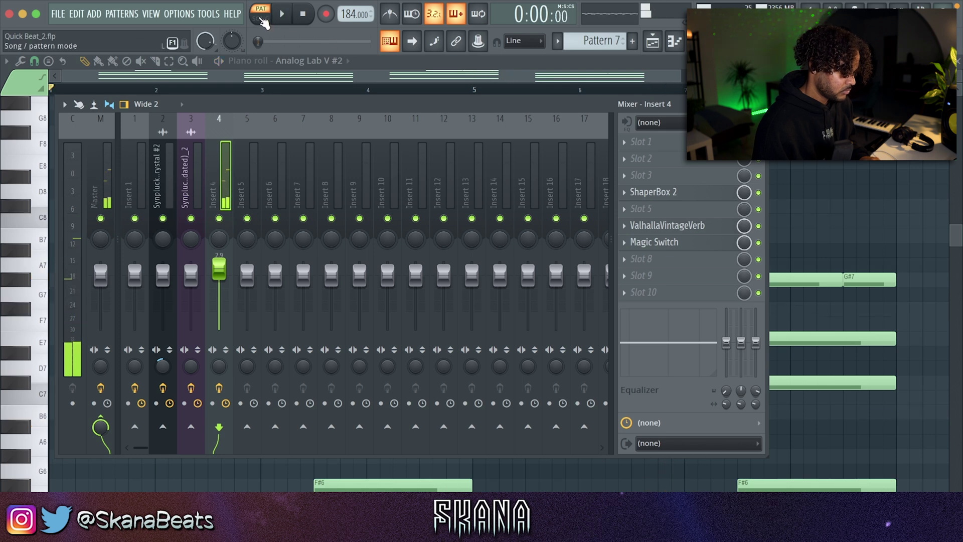
Step: Return from the mixer and piano roll to the playlist arrangement and save the project
key(F9)
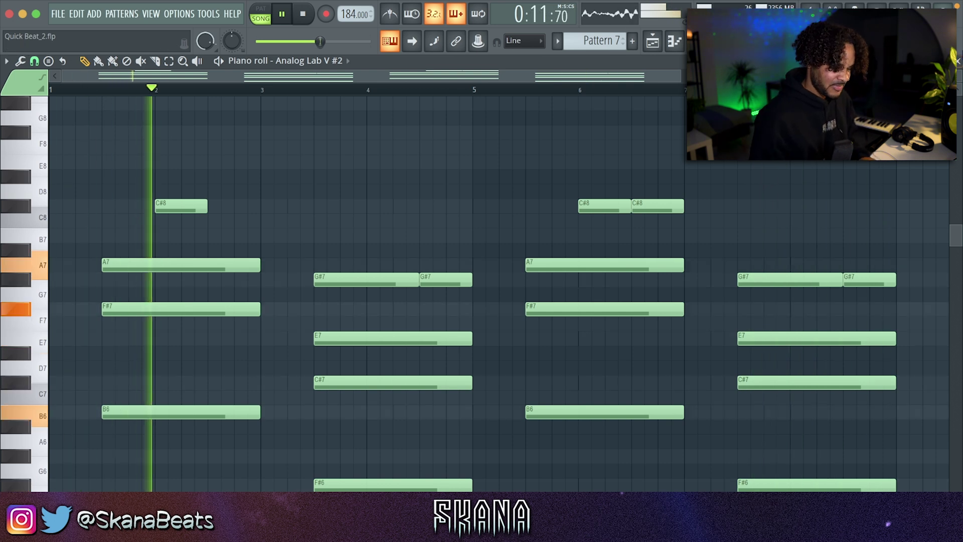
click(957, 59)
click(825, 194)
key(ctrl+s)
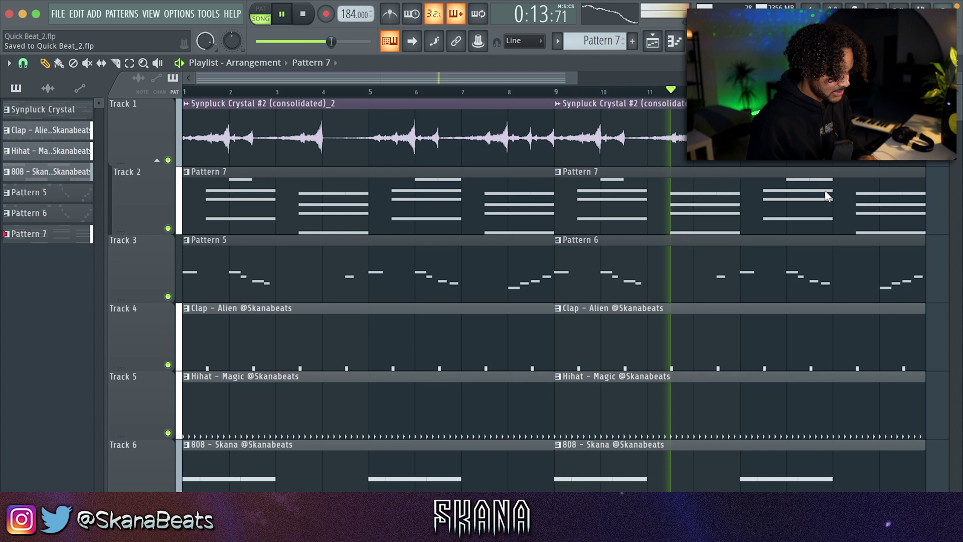
Step: Trim the end of the Hihat - Magic clip at bar 25 to about seven and a half bars
scroll(823, 194, down, 1)
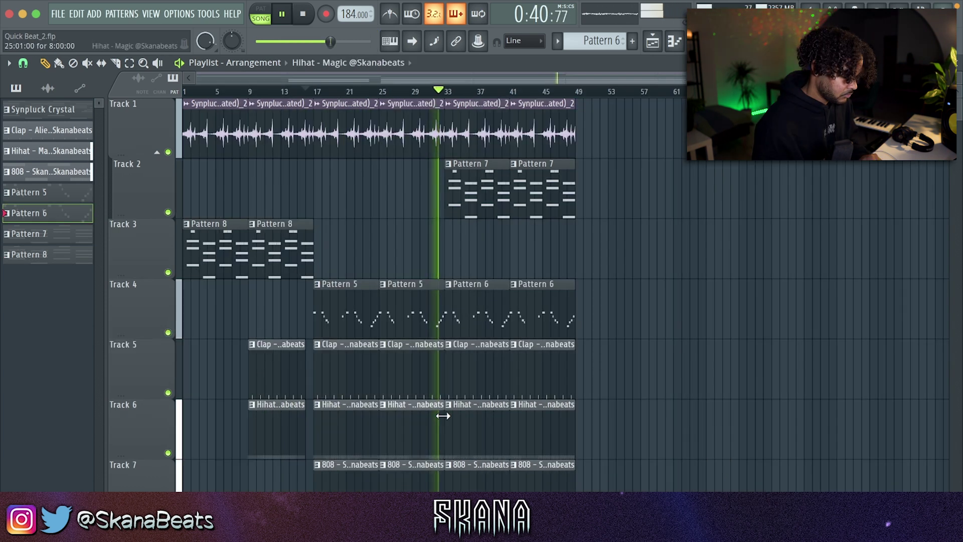
scroll(429, 415, up, 3)
drag(426, 415, 457, 415)
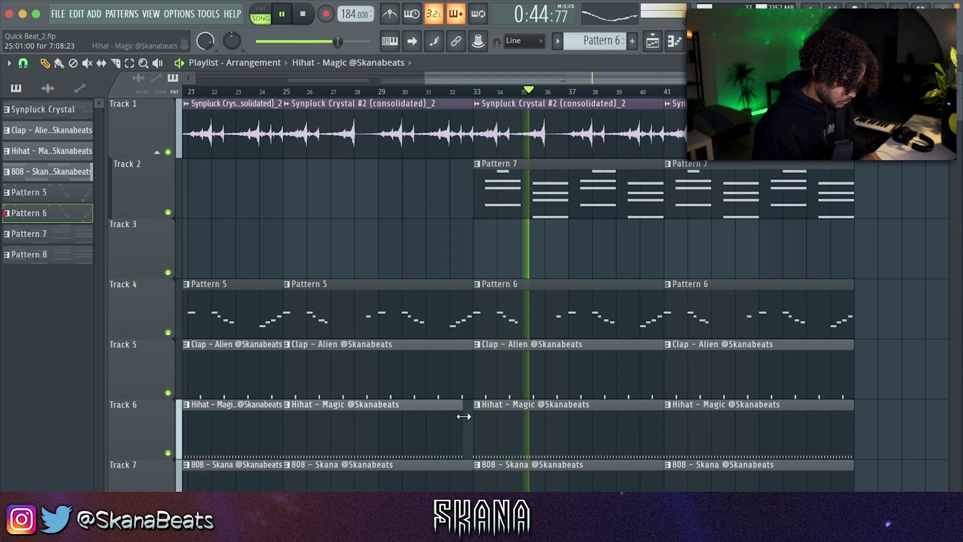
Step: Check the Insert 4 channel in the mixer during playback, and return to the arrangement around bar 33
click(494, 297)
scroll(542, 248, down, 2)
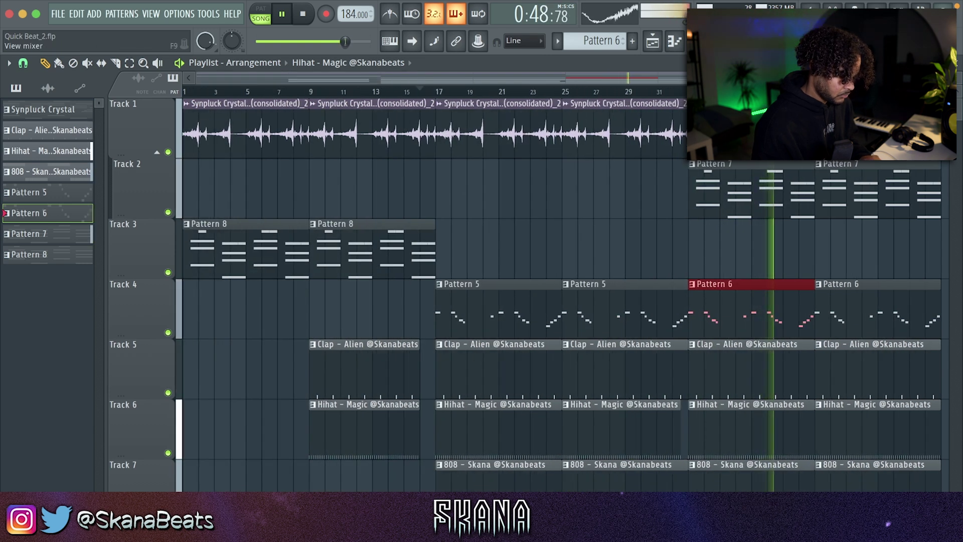
key(F9)
click(216, 327)
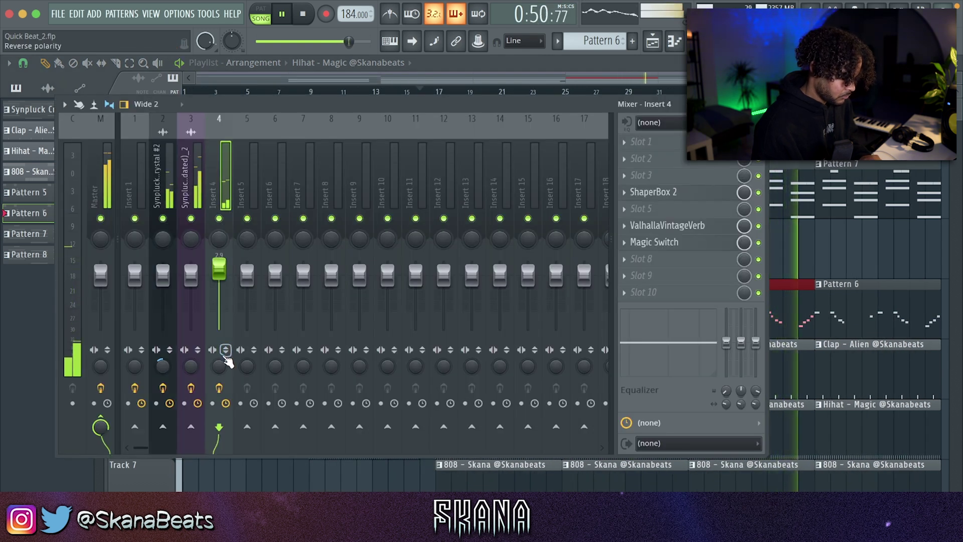
key(F9)
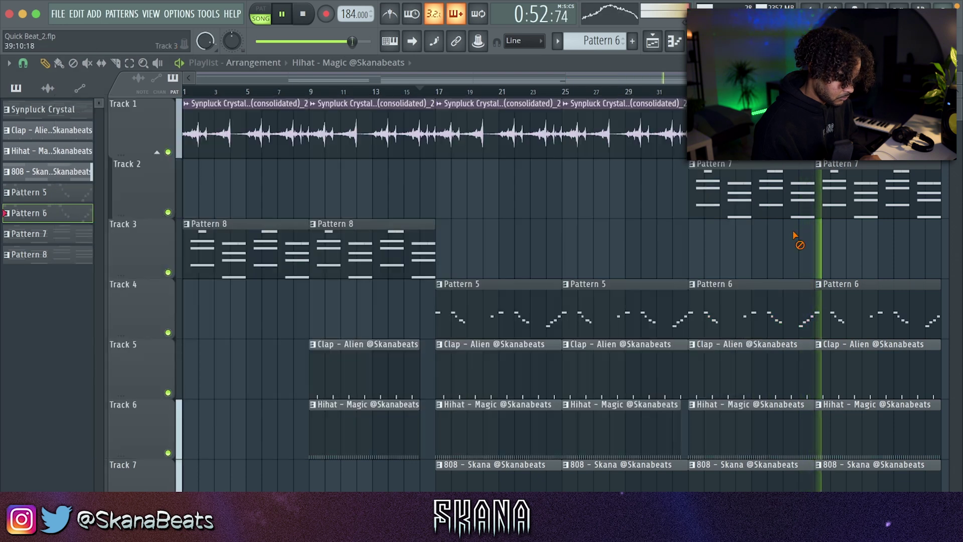
scroll(792, 229, down, 2)
scroll(793, 229, up, 1)
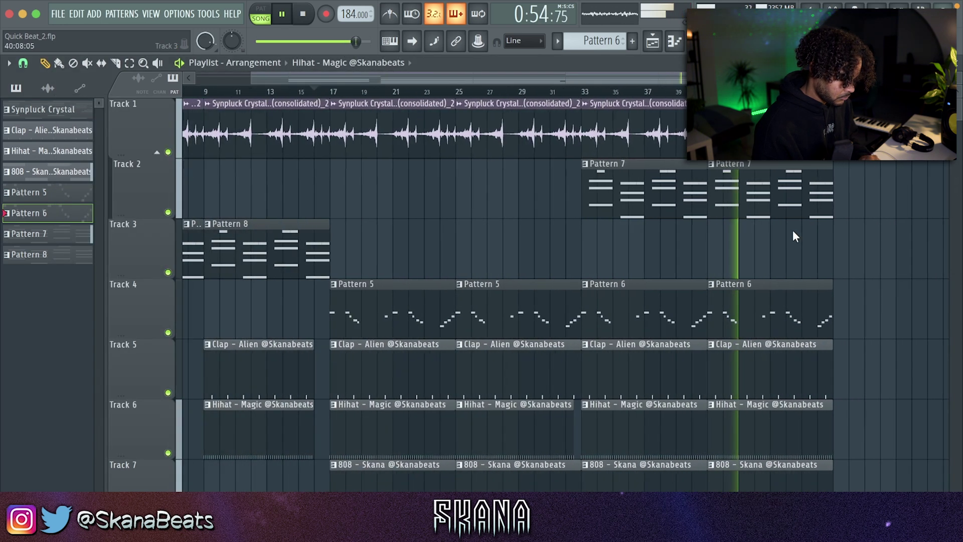
Step: Duplicate the clips of bars 17–48 from bar 49, with three Pattern 8 clips on Track 3 as the layer, and save the project
drag(430, 466, 822, 105)
key(ctrl+b)
key(ctrl+s)
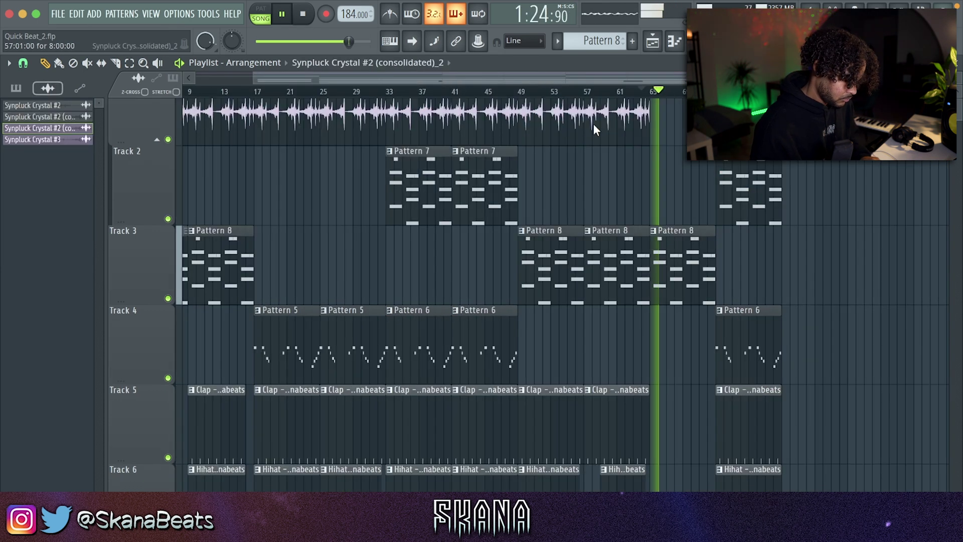
Step: Extend the Synpluck audio on Track 1 past bar 65 and delete the leftover Pattern 7, Pattern 6 and clap clips starting at bar 73
drag(655, 120, 647, 150)
drag(685, 184, 685, 120)
right_click(748, 215)
right_click(747, 376)
right_click(747, 452)
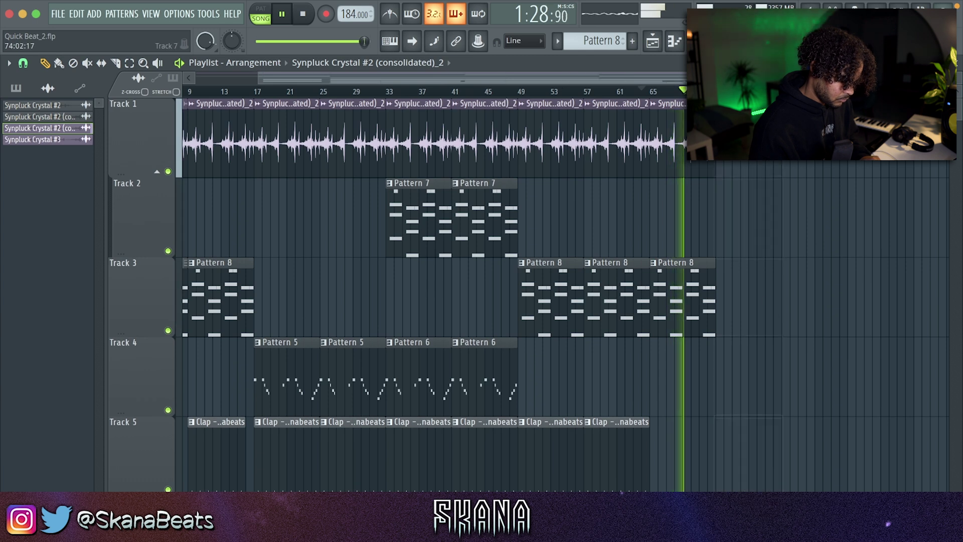
Step: Duplicate all the clips between bars 17 and 73 on every track so the section repeats from bar 73
drag(744, 126, 261, 534)
key(ctrl+b)
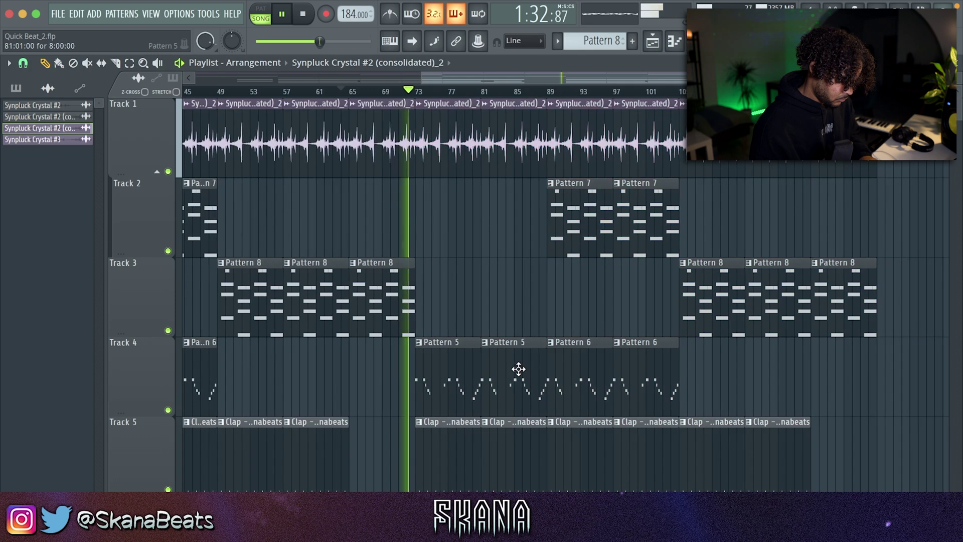
scroll(521, 250, down, 3)
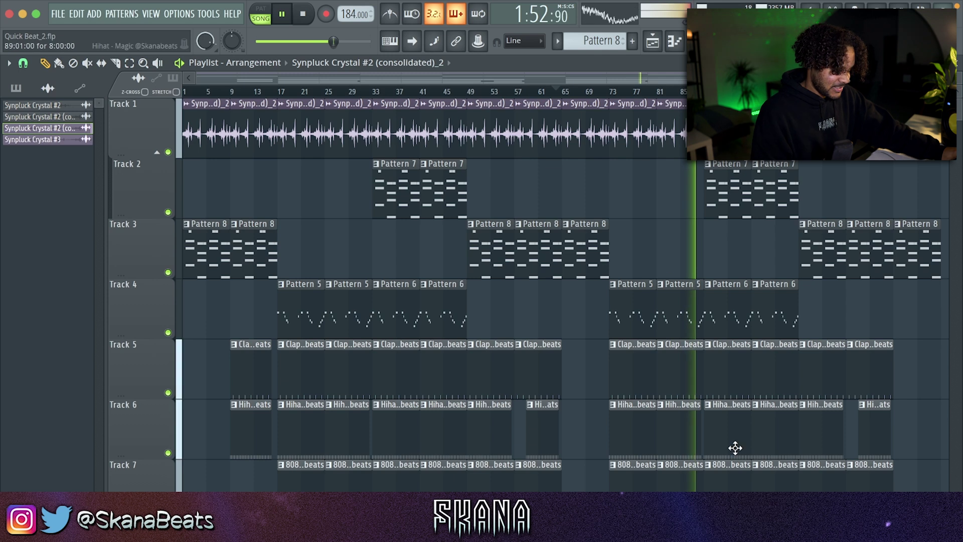
Step: Open the Skana - Lucid 808 channel's sampler settings to check its volume, and return to the playlist arrangement
click(714, 488)
click(697, 41)
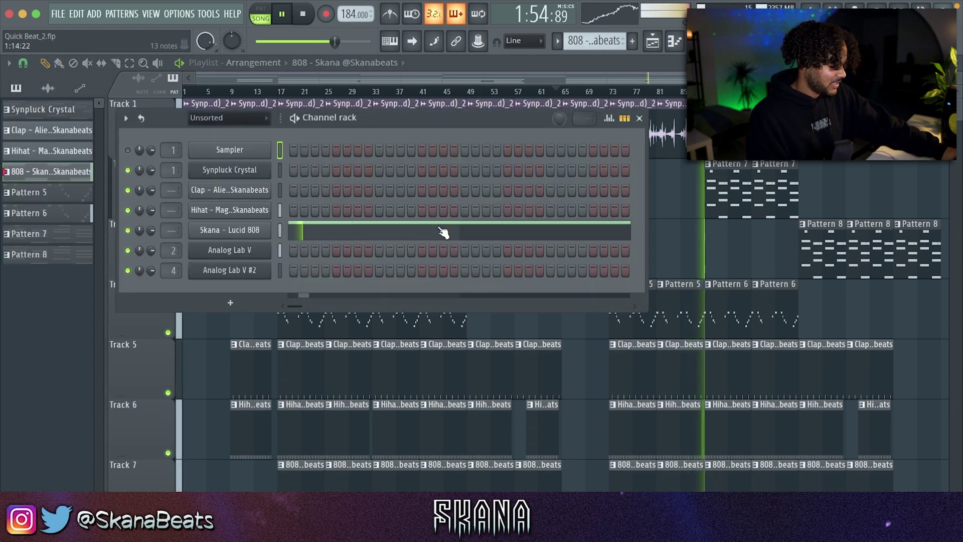
click(262, 233)
click(106, 204)
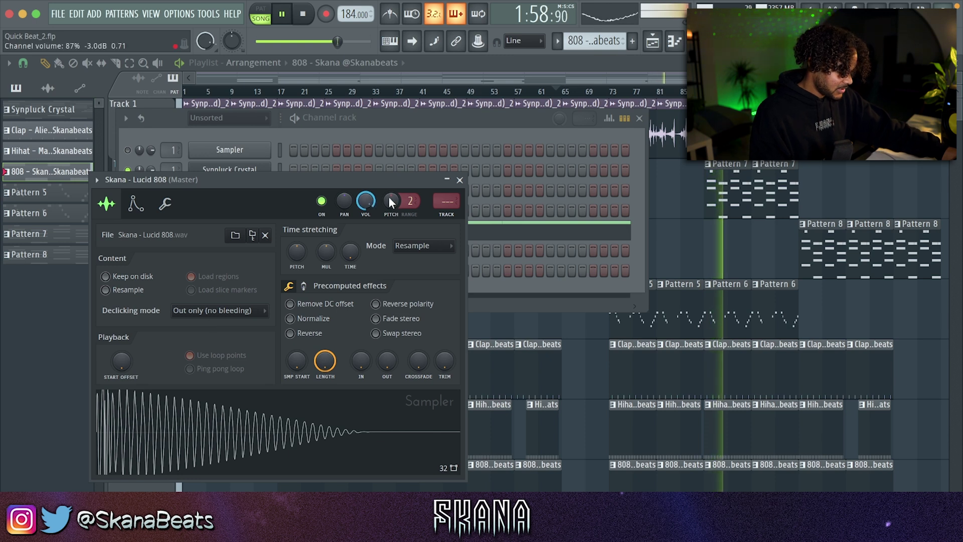
click(460, 181)
key(F6)
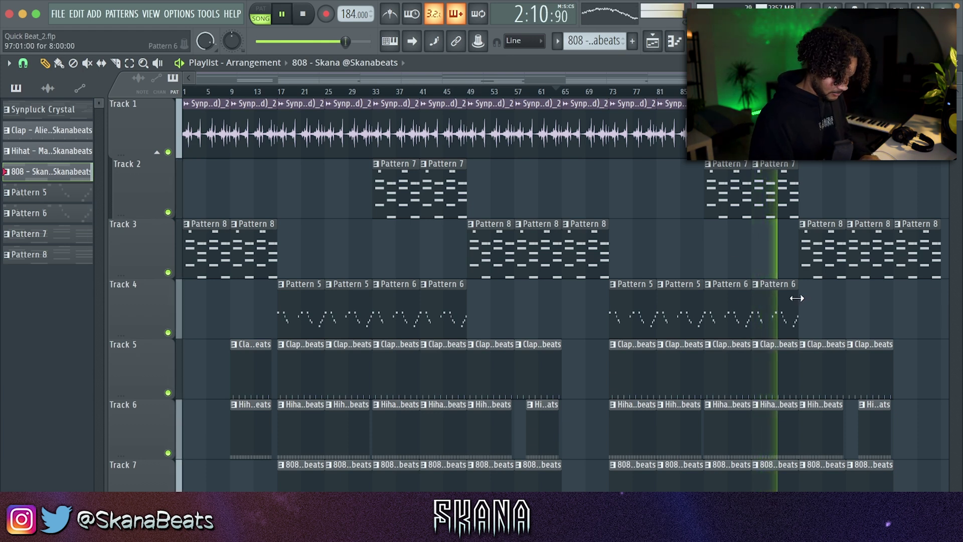
Step: Lower the Synpluck Crystal #2 mixer track to -3.4 dB and return to the playlist arrangement
key(F9)
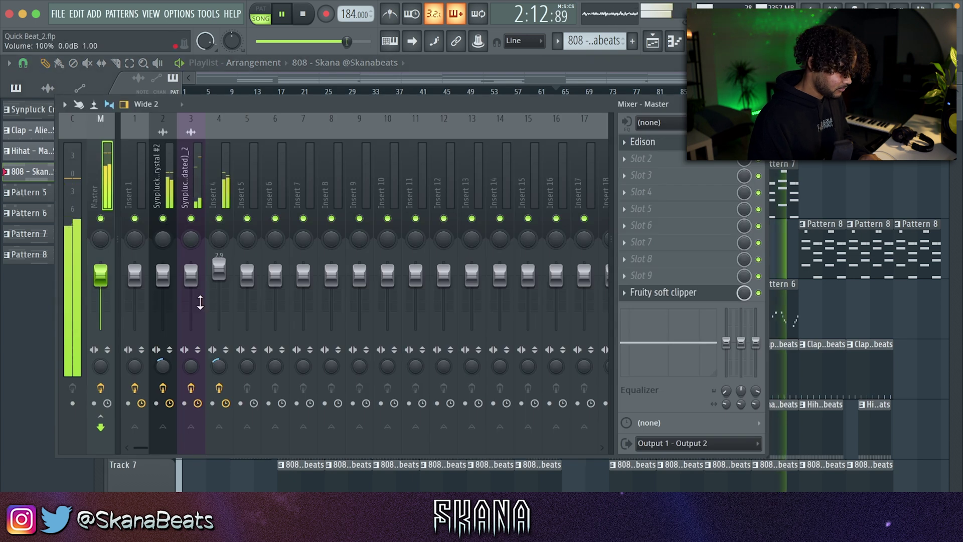
drag(168, 273, 168, 280)
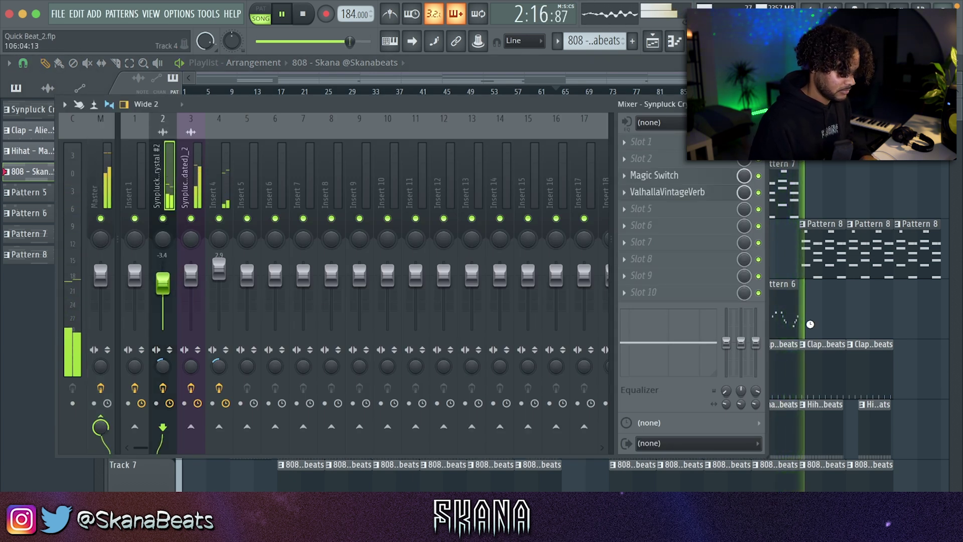
key(F9)
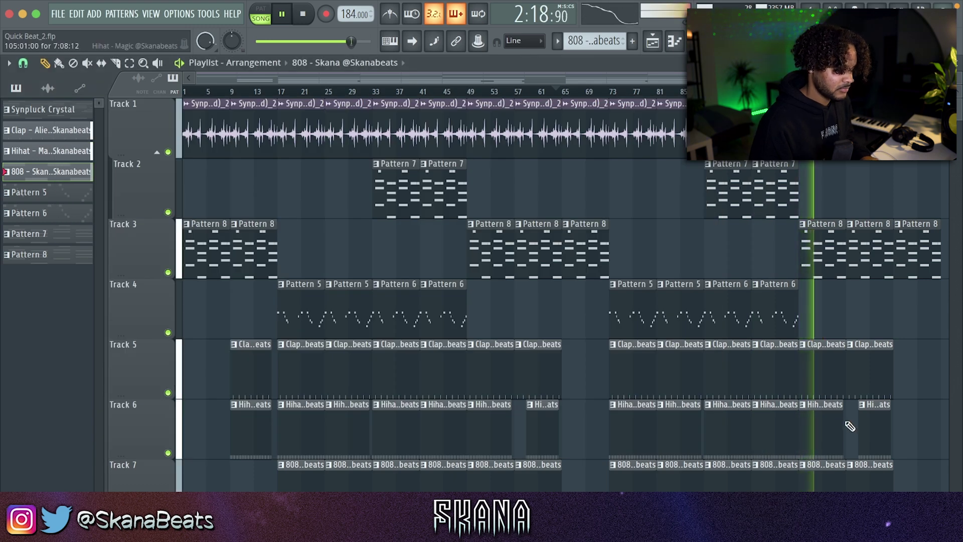
scroll(850, 427, up, 4)
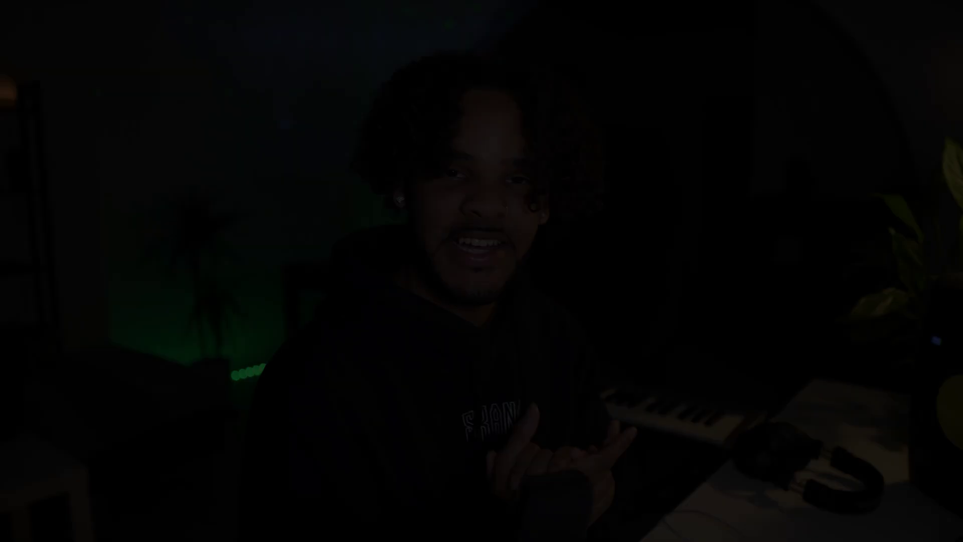